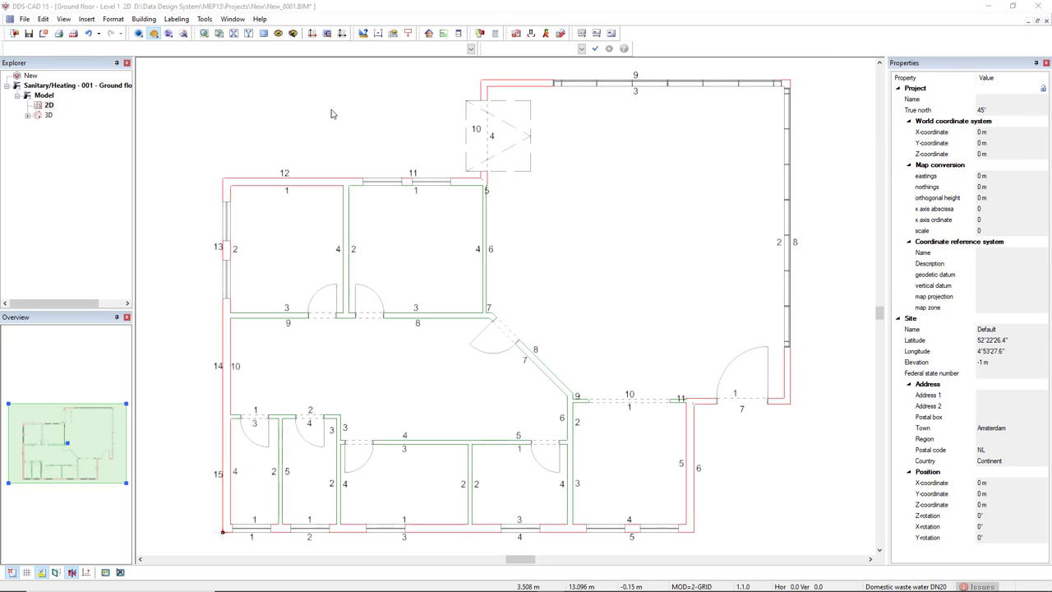
Start the EN 12831-1 heat load calculation, keeping the national annex at EN 12831-1 (Europe).
click(205, 19)
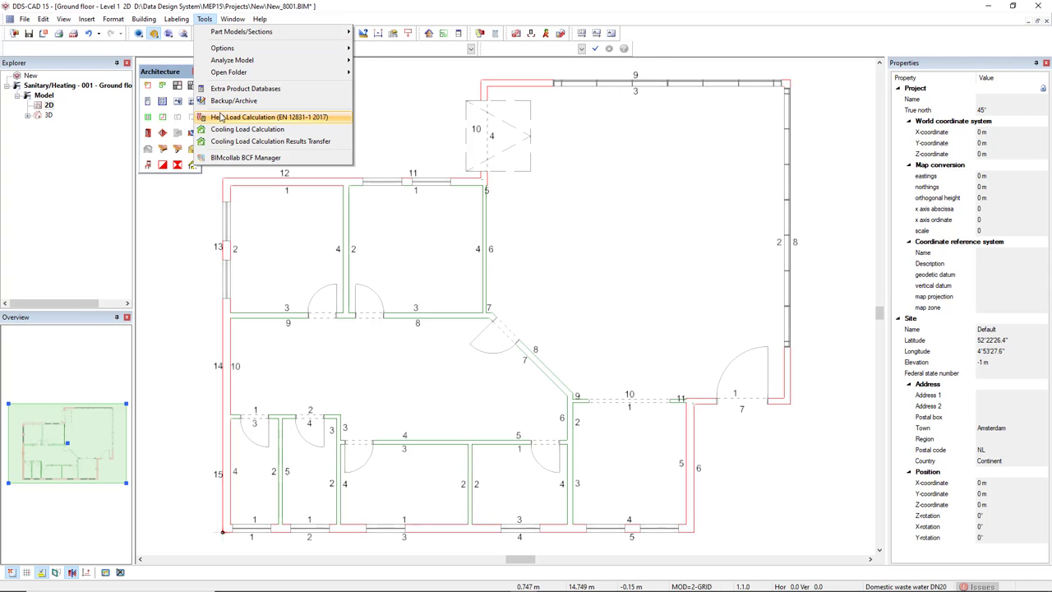
click(290, 119)
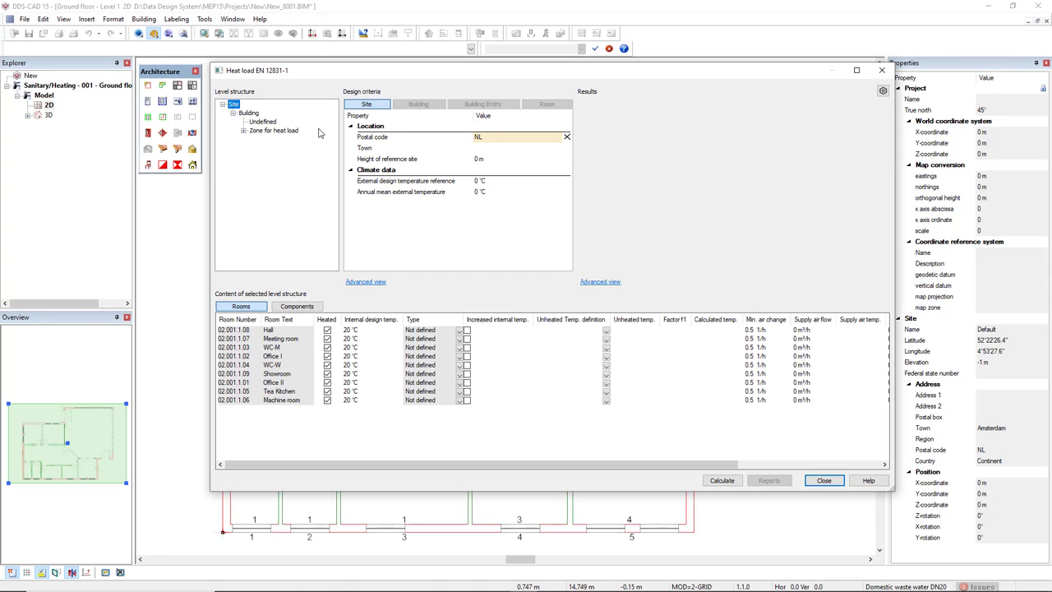
click(883, 91)
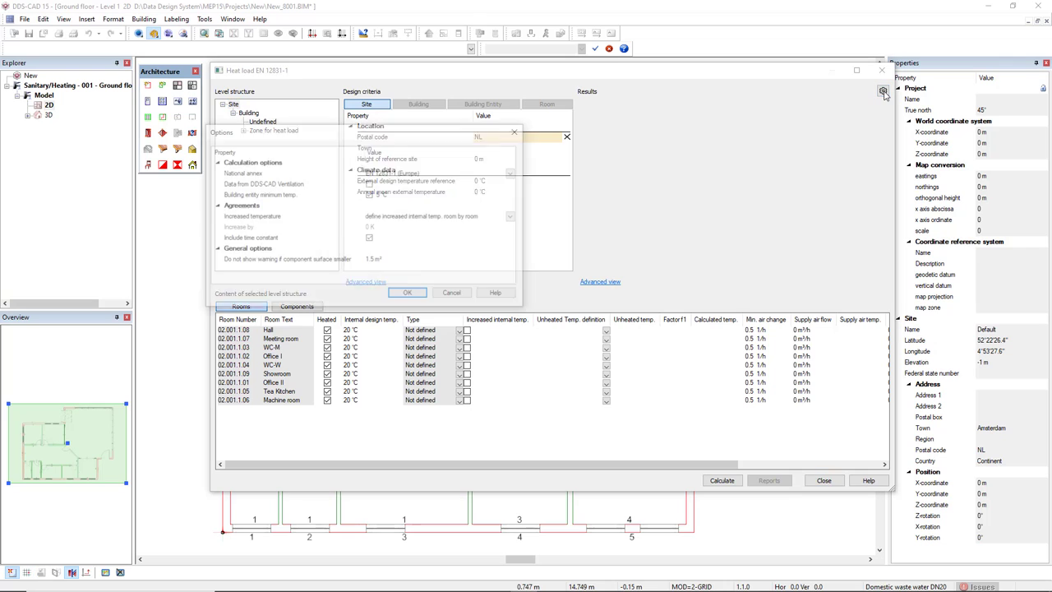
click(514, 174)
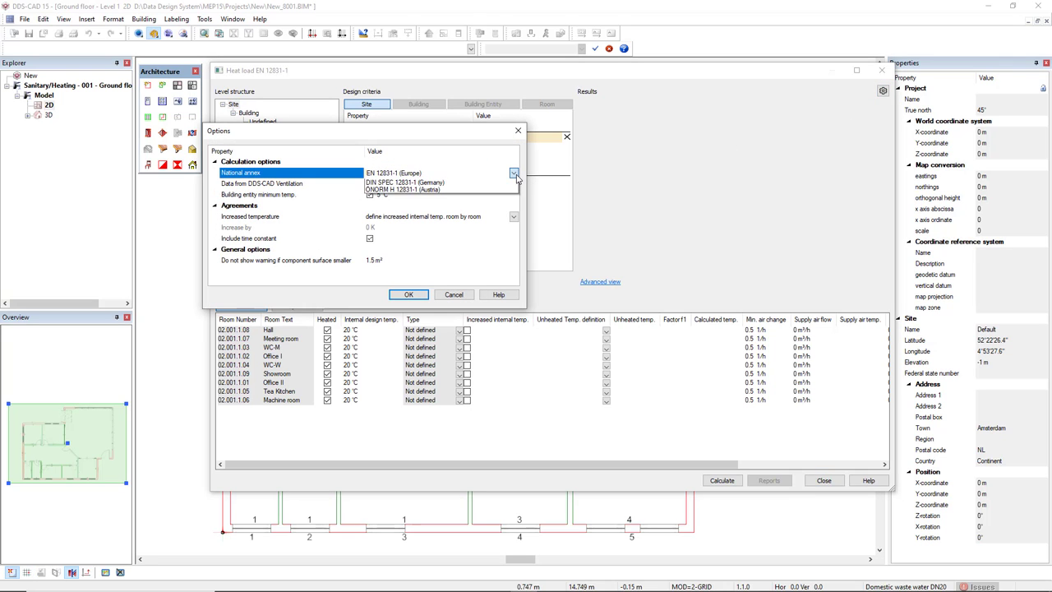
click(515, 176)
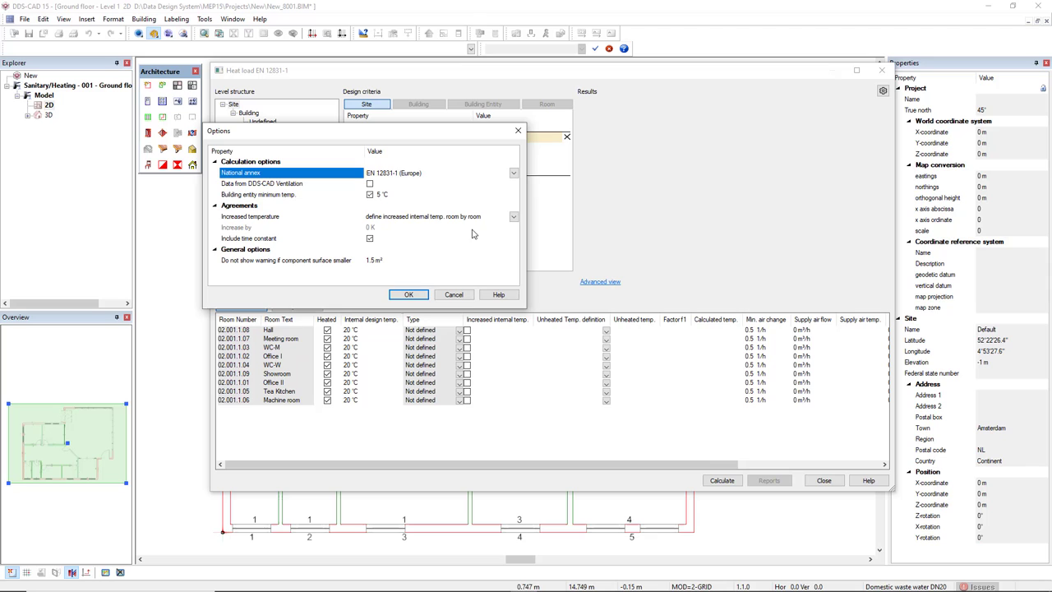
click(409, 295)
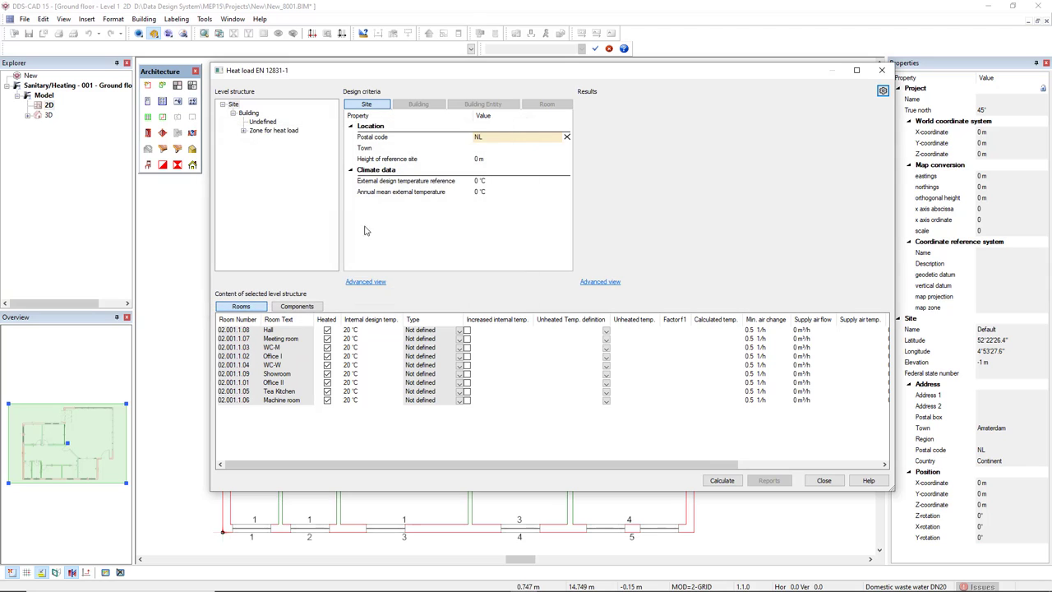
Set the Site's external design temperature reference to -10 °C and annual mean external temperature to 5 °C.
click(234, 104)
click(479, 182)
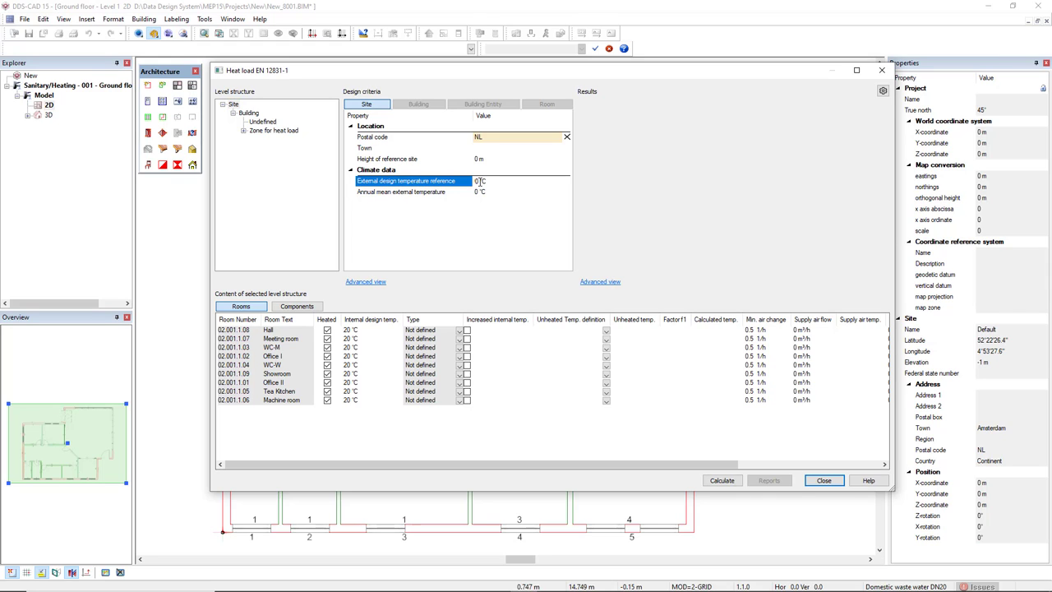
click(474, 182)
text(-10)
click(511, 241)
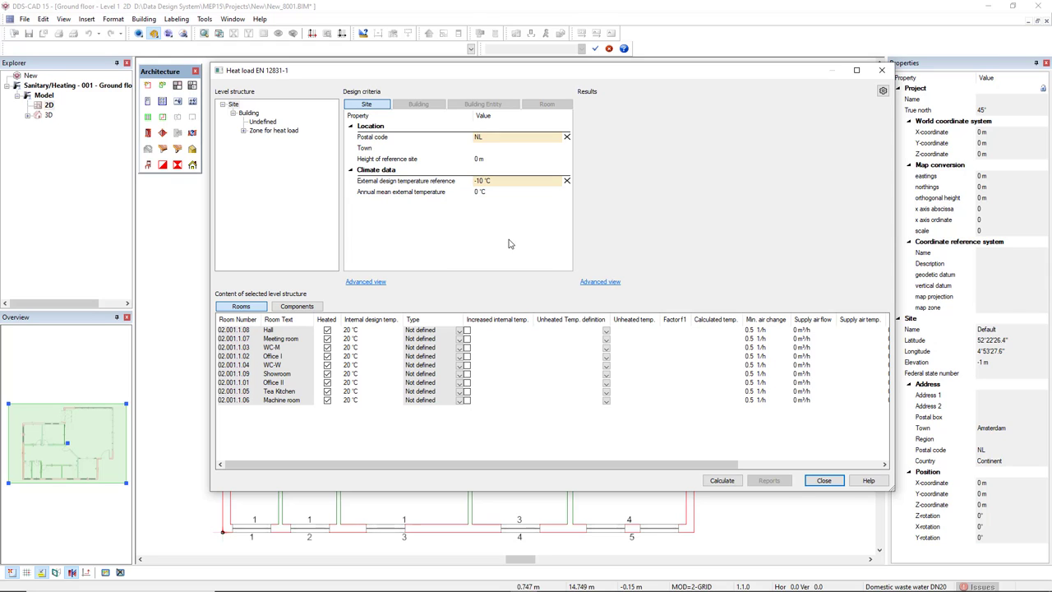
click(479, 192)
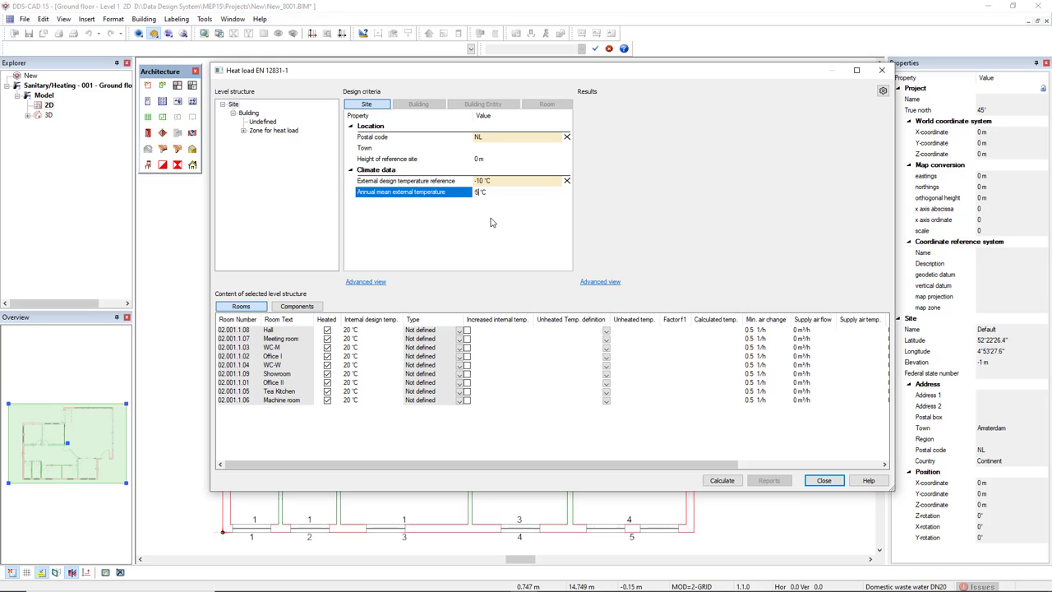
click(491, 233)
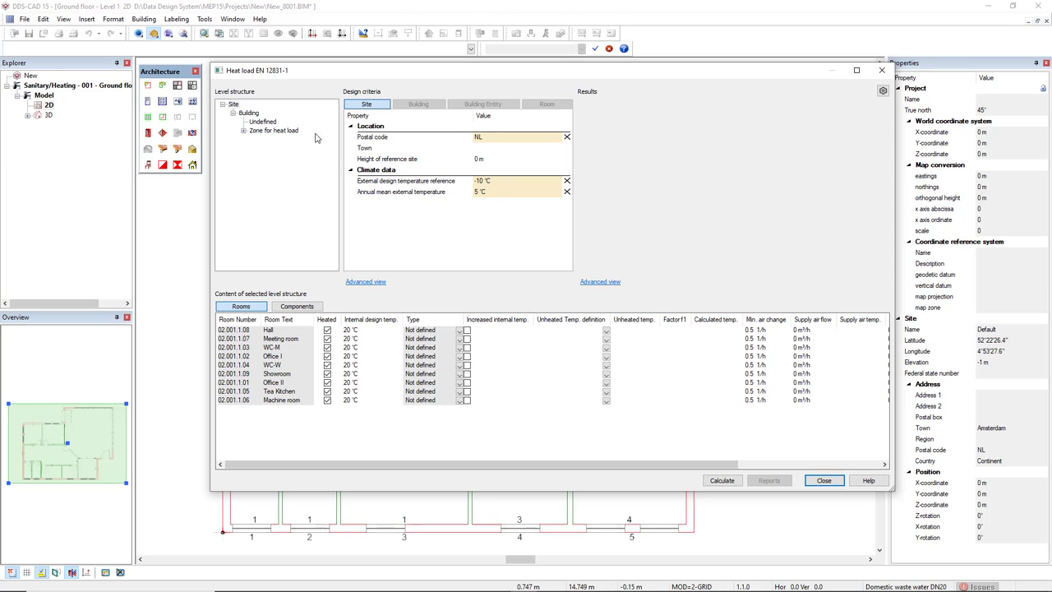
Review the Building's design criteria with shielding left at None, then show the Building Entity criteria.
click(250, 114)
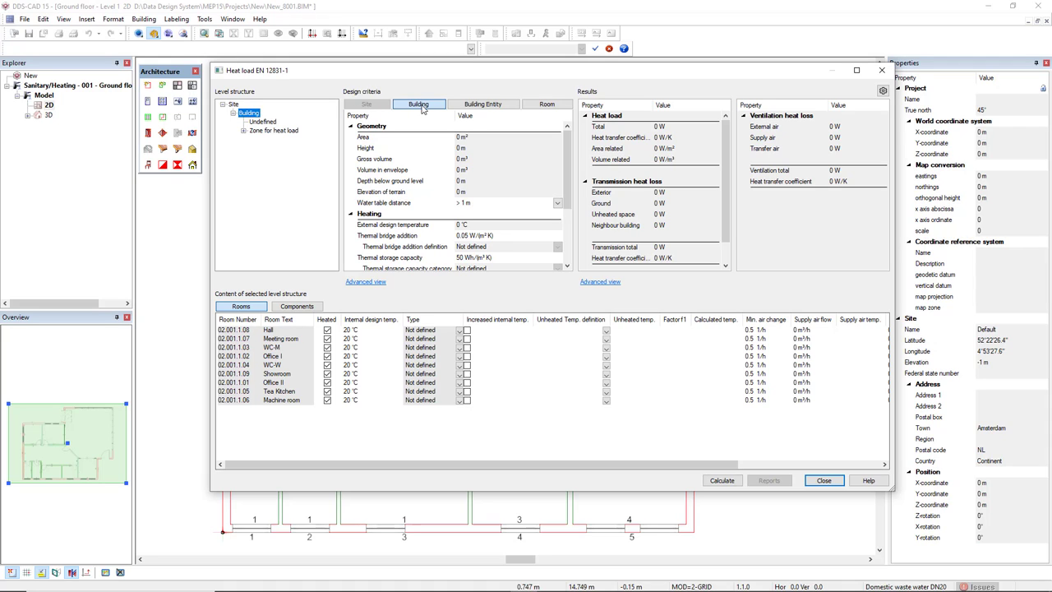
scroll(565, 171, down, 1)
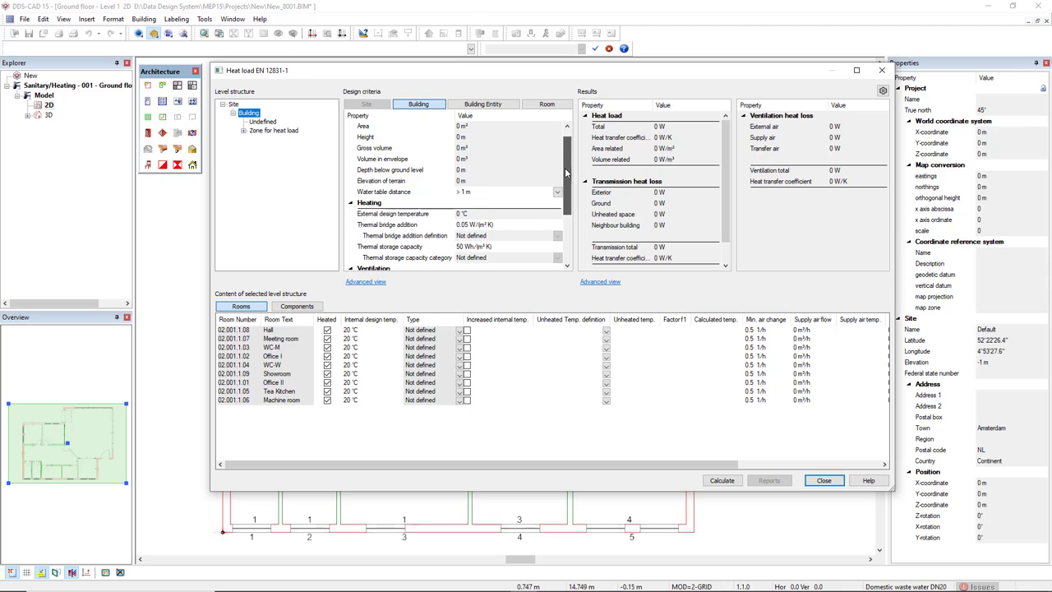
scroll(566, 171, down, 2)
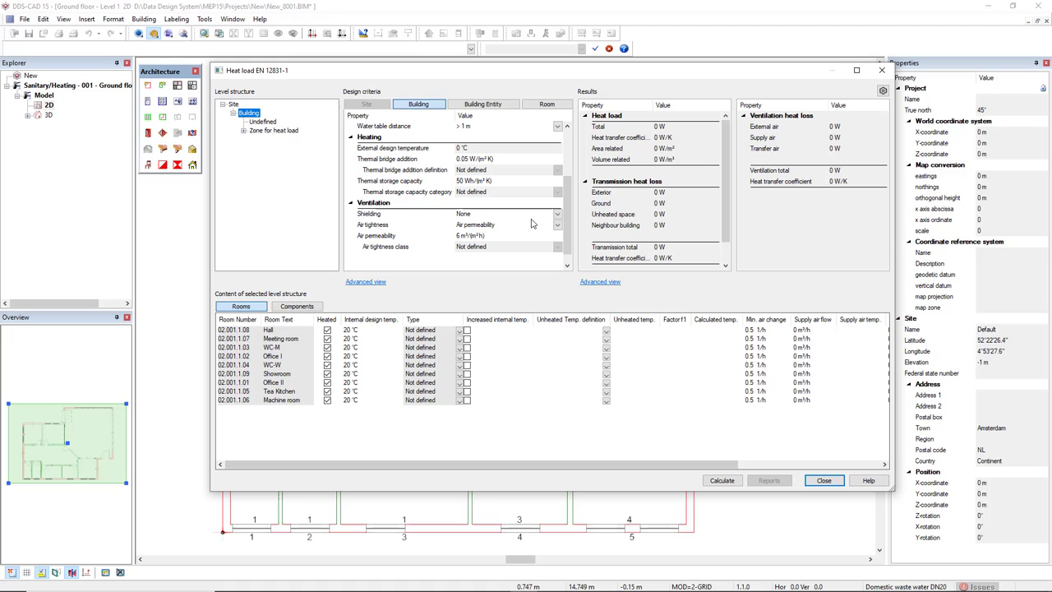
click(557, 218)
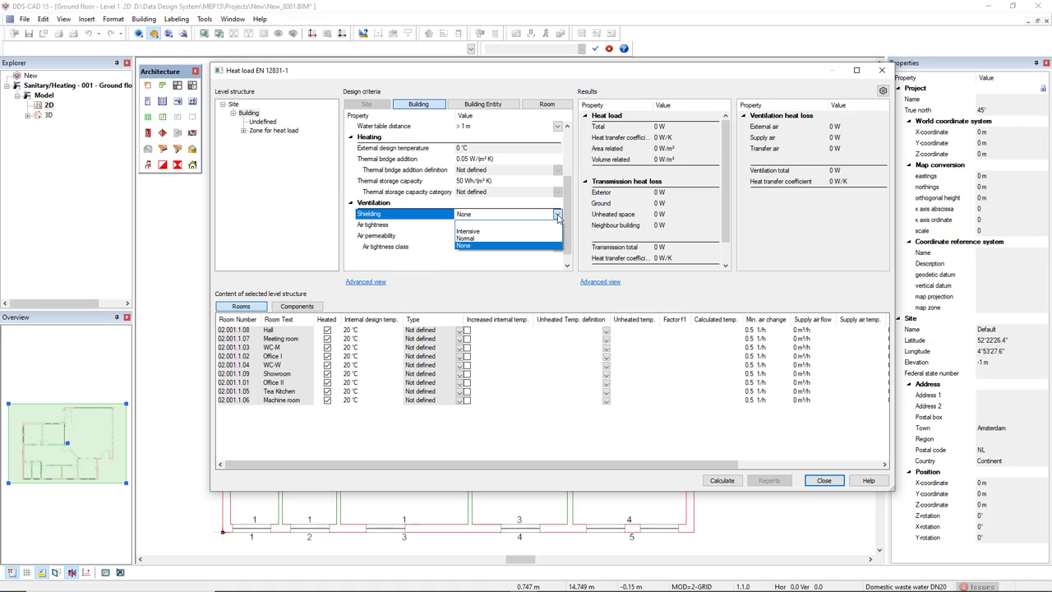
click(557, 217)
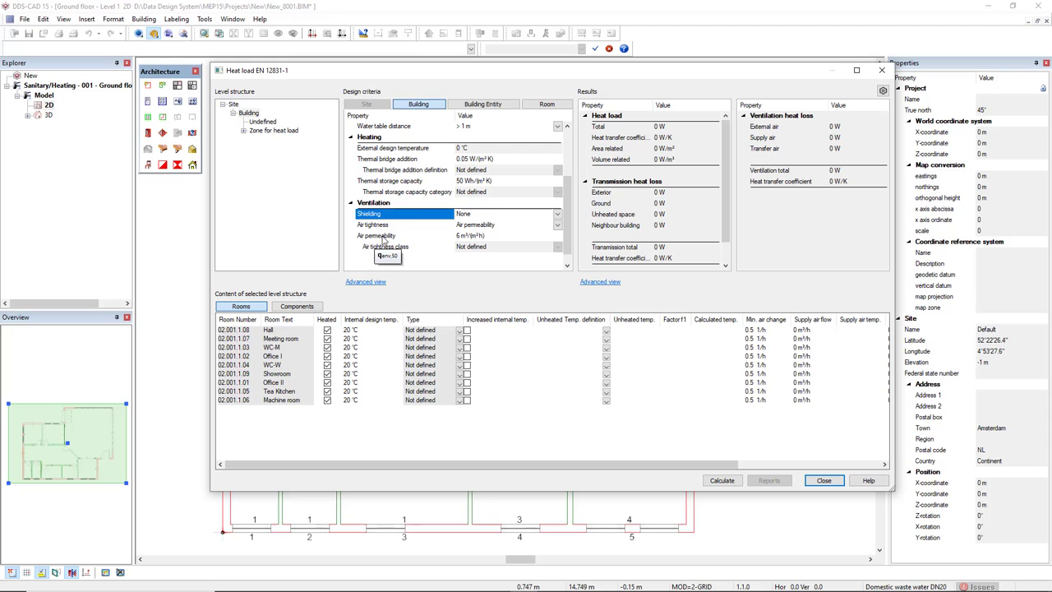
click(501, 107)
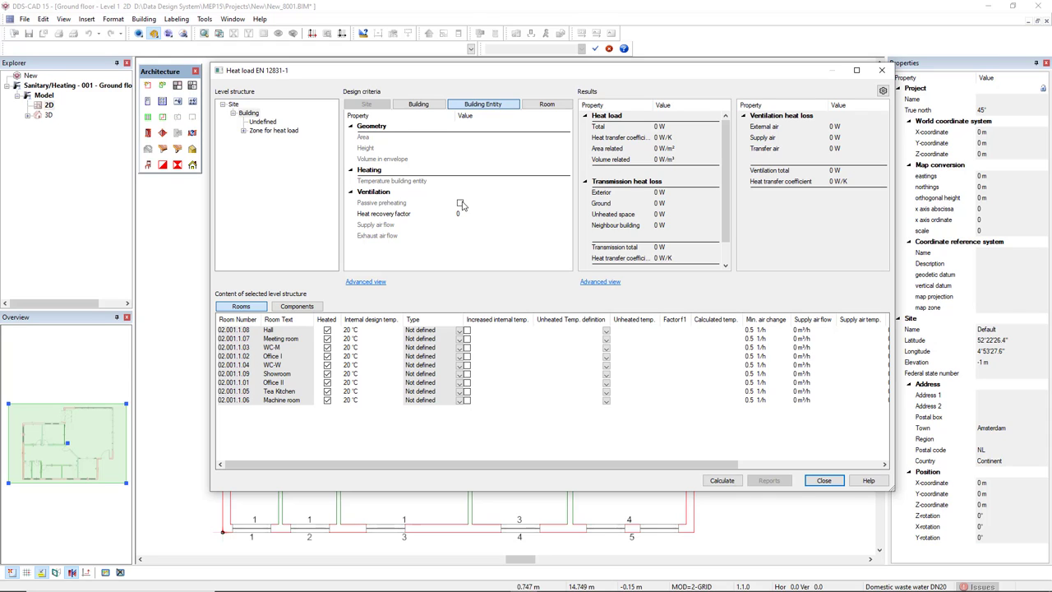
Try a 22 °C room internal design temperature, then reset it to 20 °C.
click(557, 107)
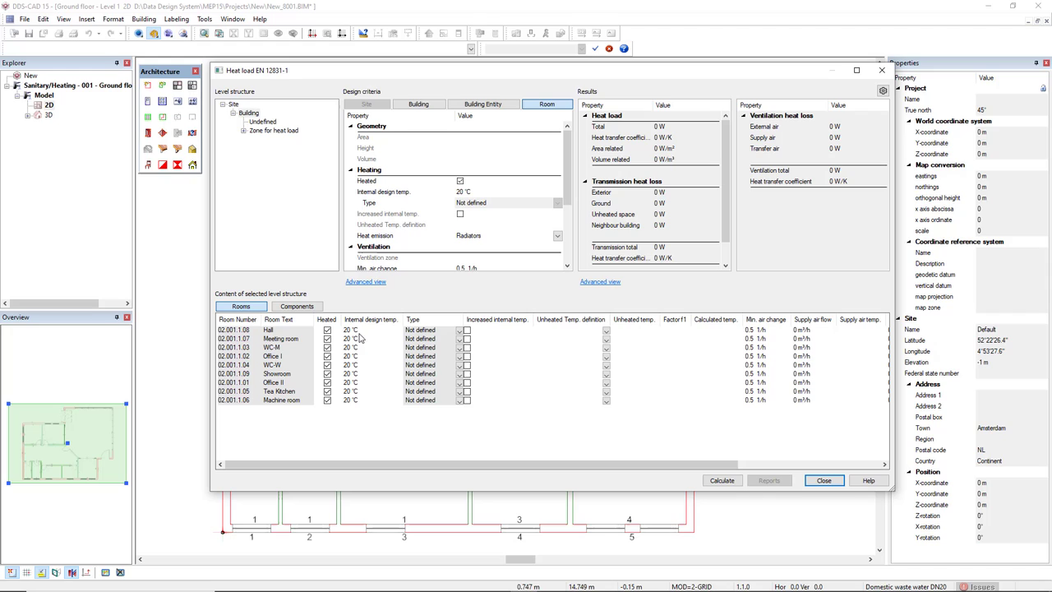
click(471, 194)
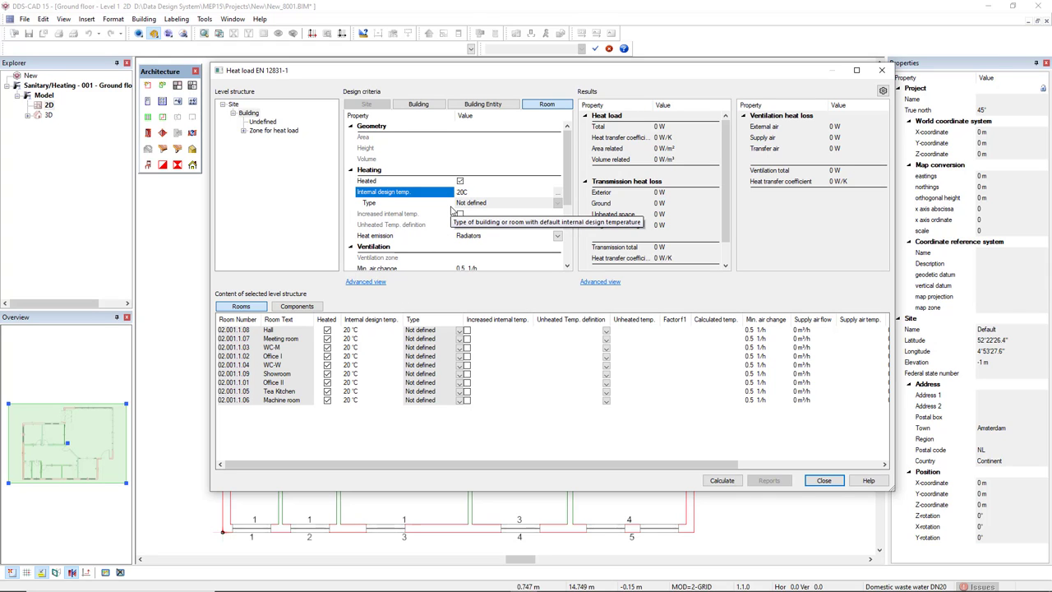
text(22)
key(Return)
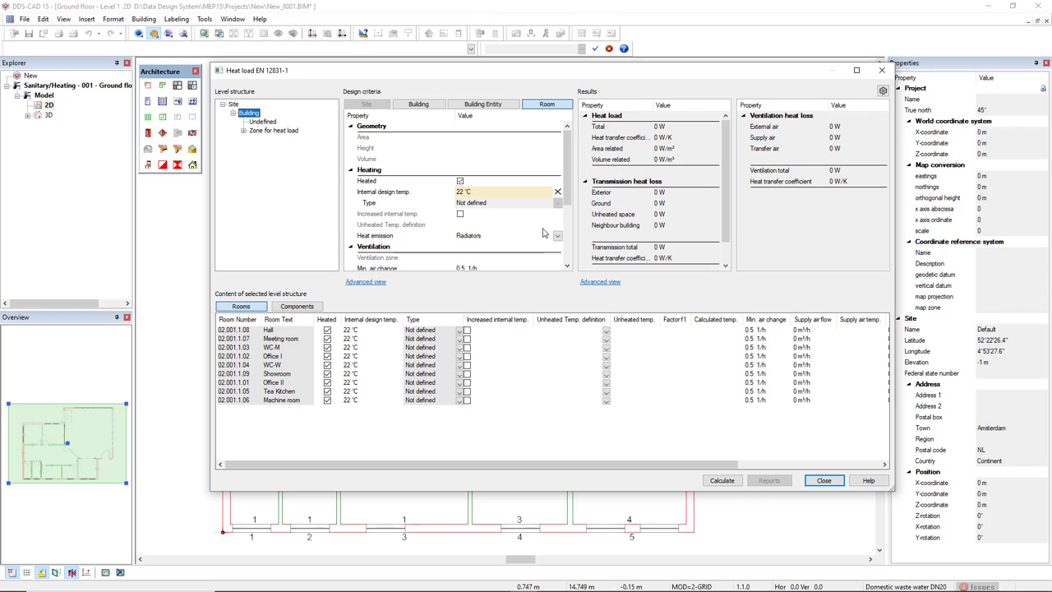
click(557, 191)
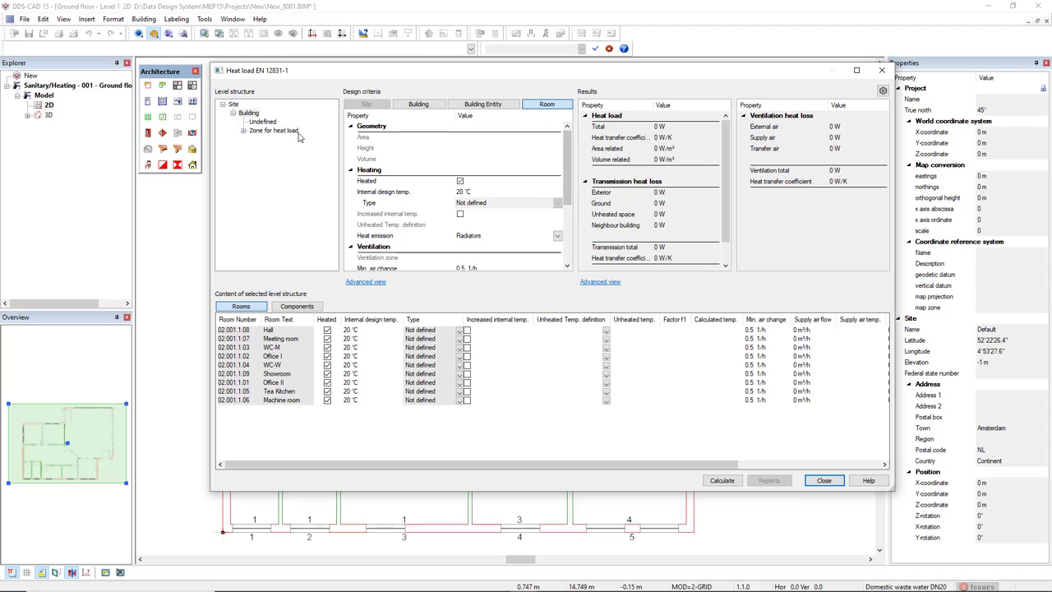
Browse Undefined, Zone for heat load, then rooms Office II, Office I and WC-M in the tree.
click(263, 123)
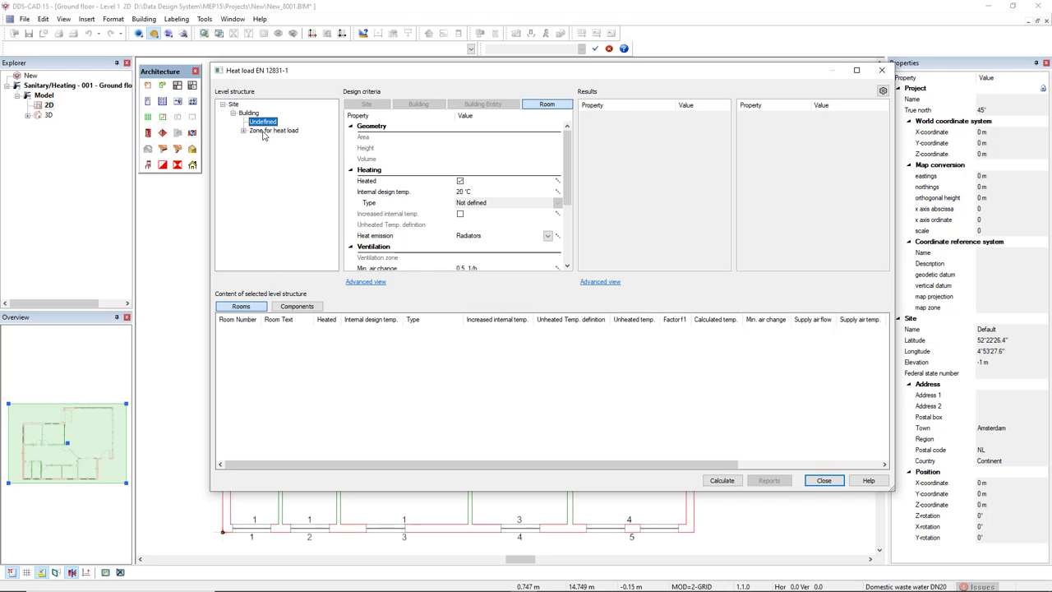
click(264, 132)
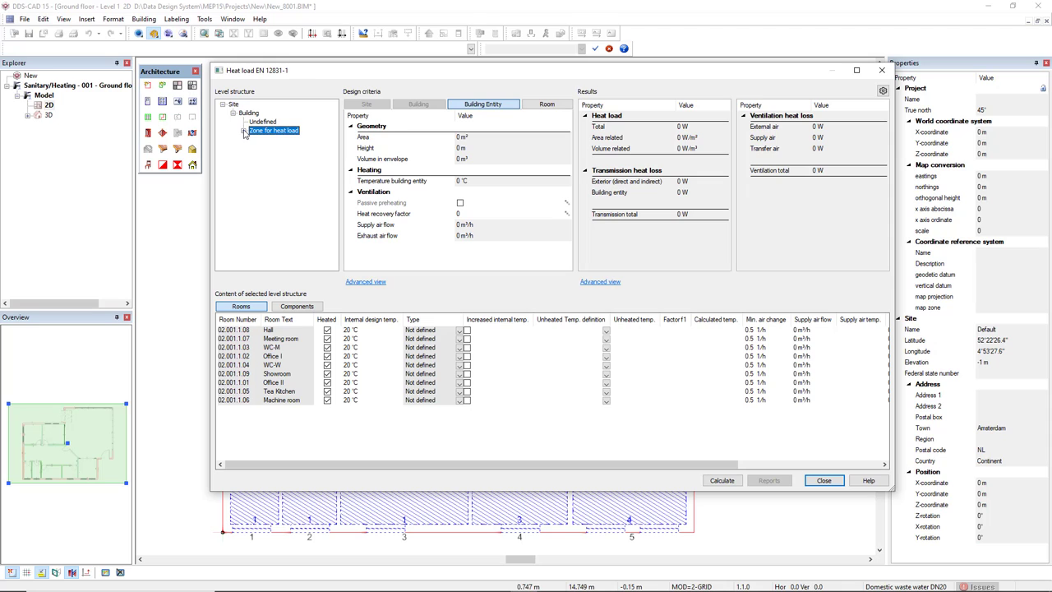
click(243, 132)
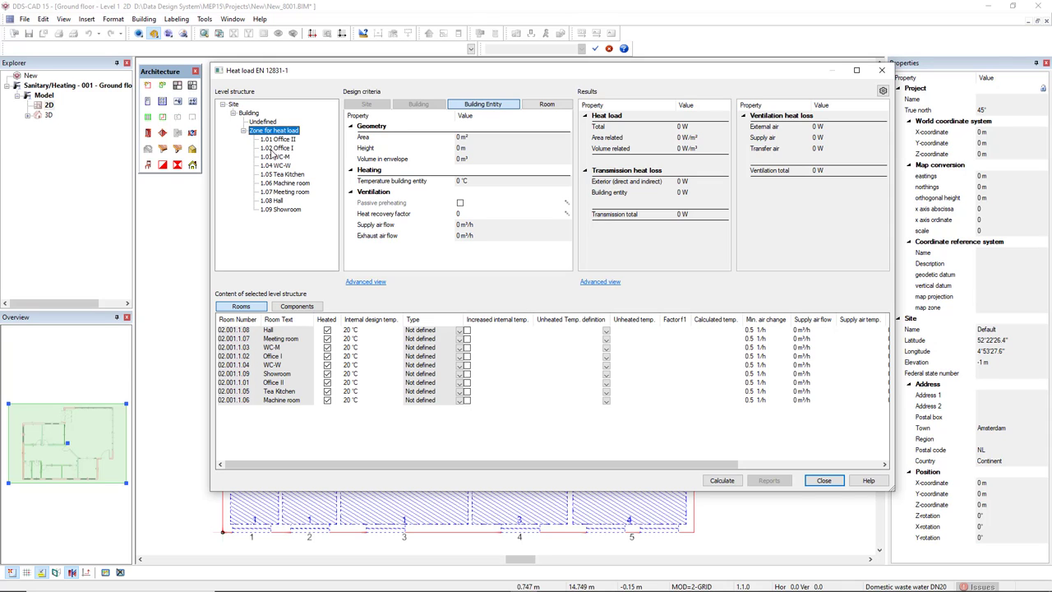
click(279, 140)
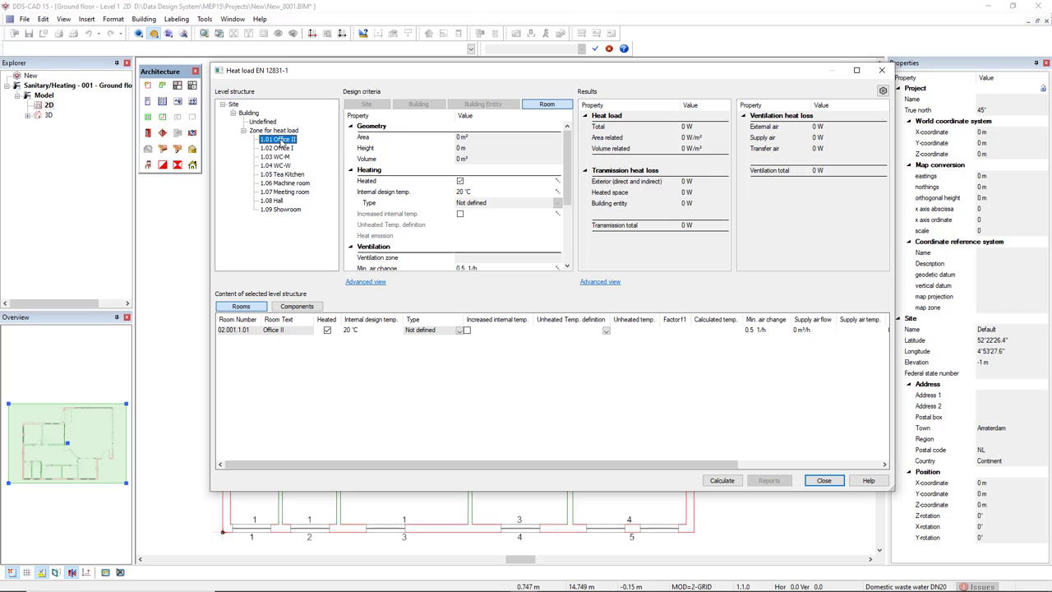
click(279, 149)
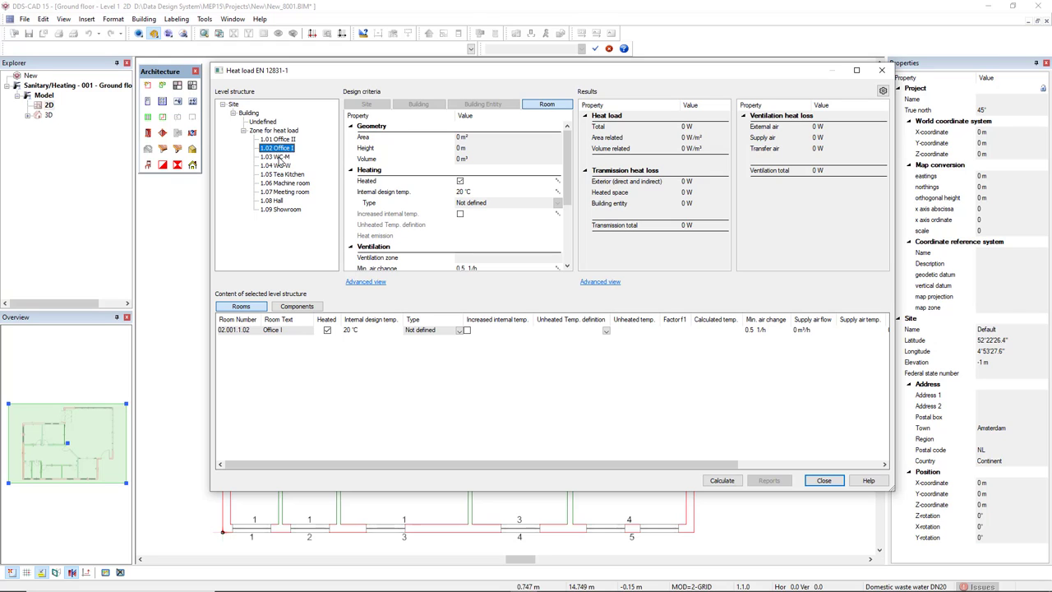
click(278, 157)
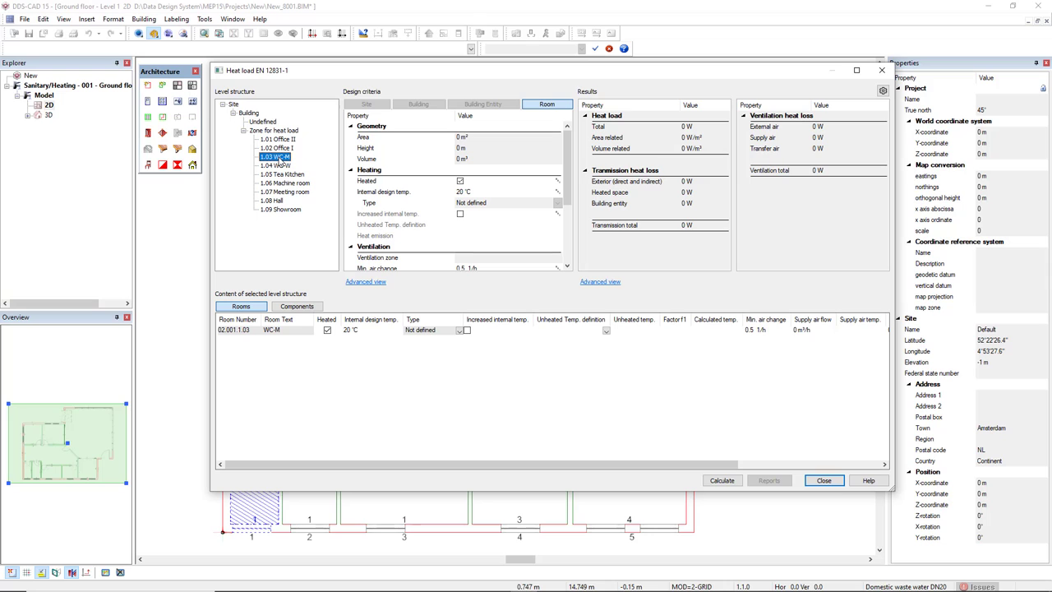
Calculate heat loads and view Office II's 954 W result with its building components.
click(725, 482)
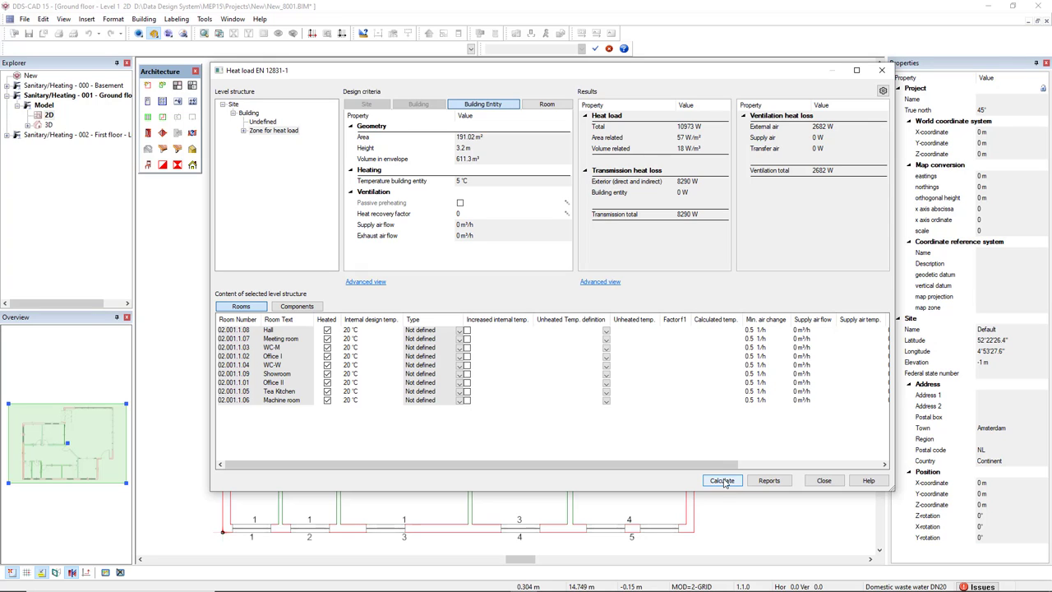
click(243, 132)
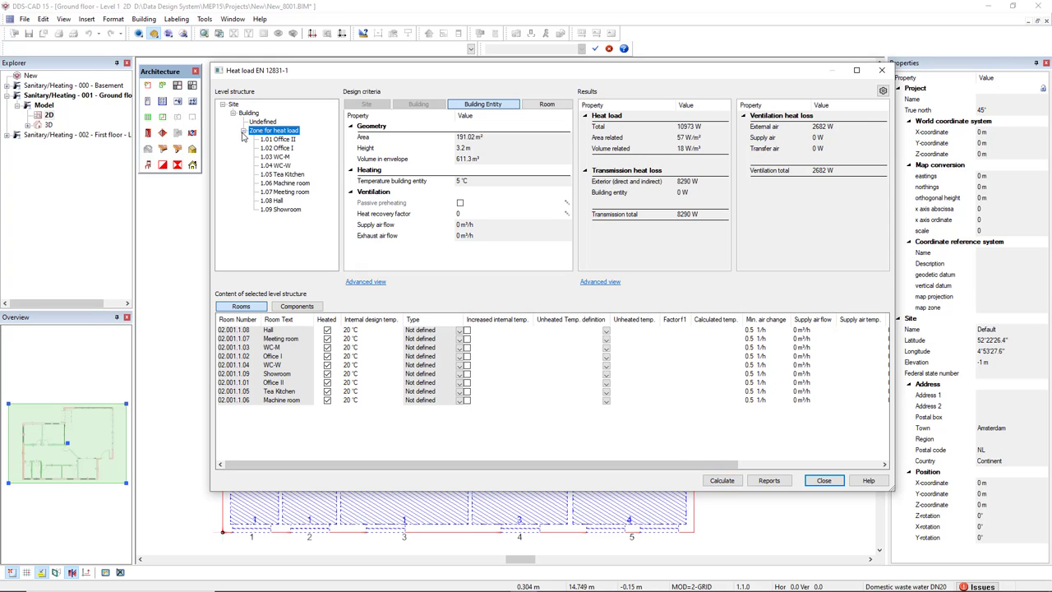
click(278, 140)
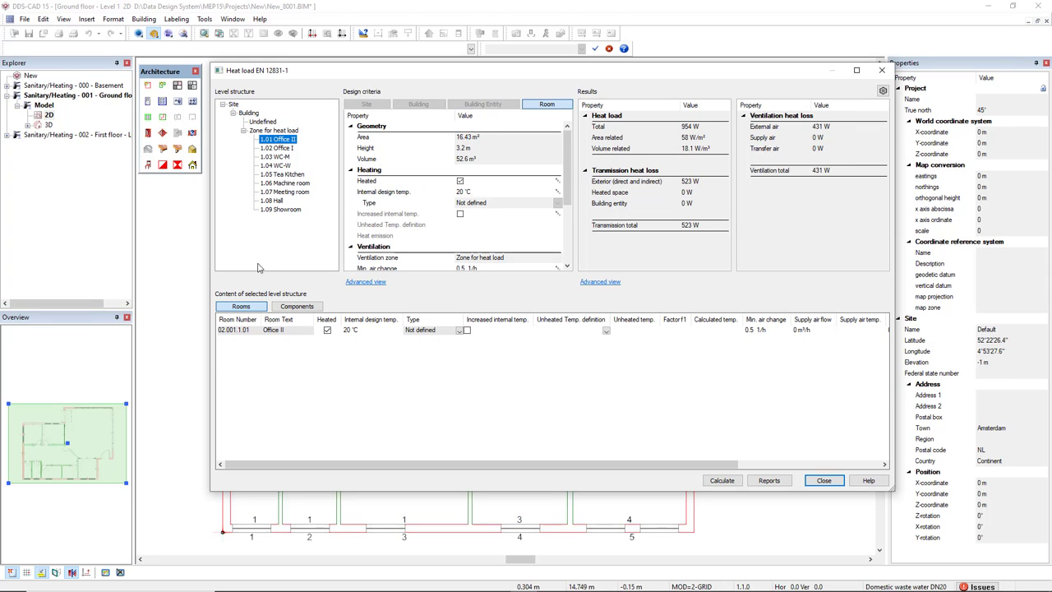
click(286, 309)
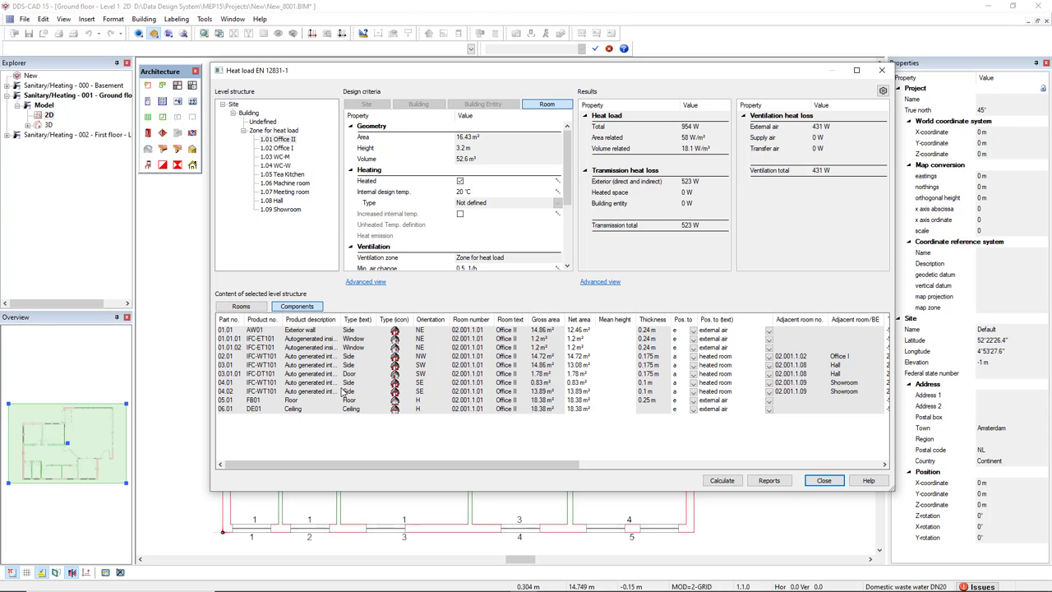
Resize the results panel and inspect the component column chooser without changes.
drag(446, 466, 370, 465)
right_click(358, 326)
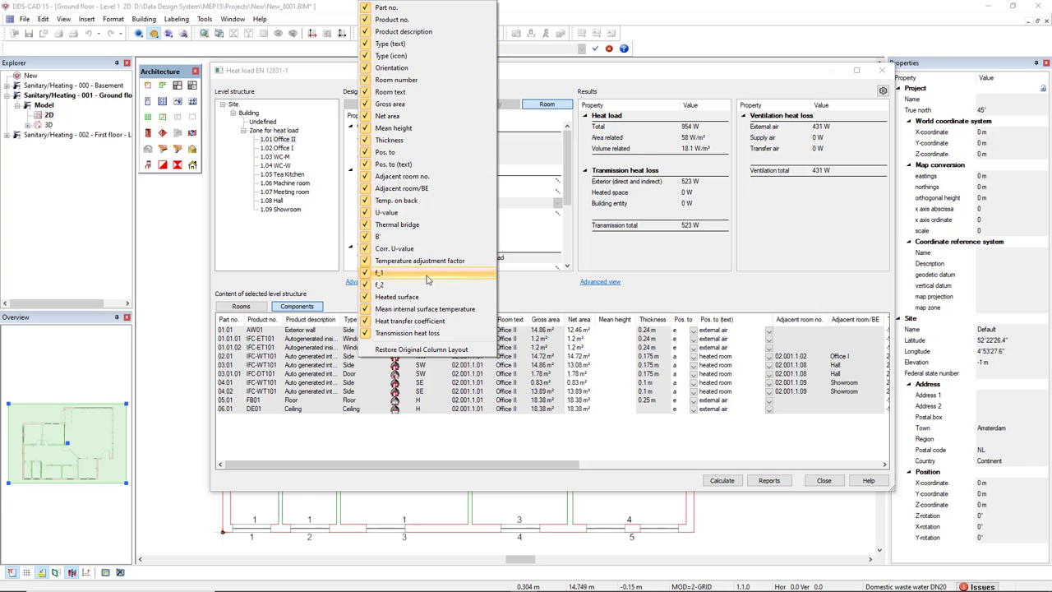
click(499, 293)
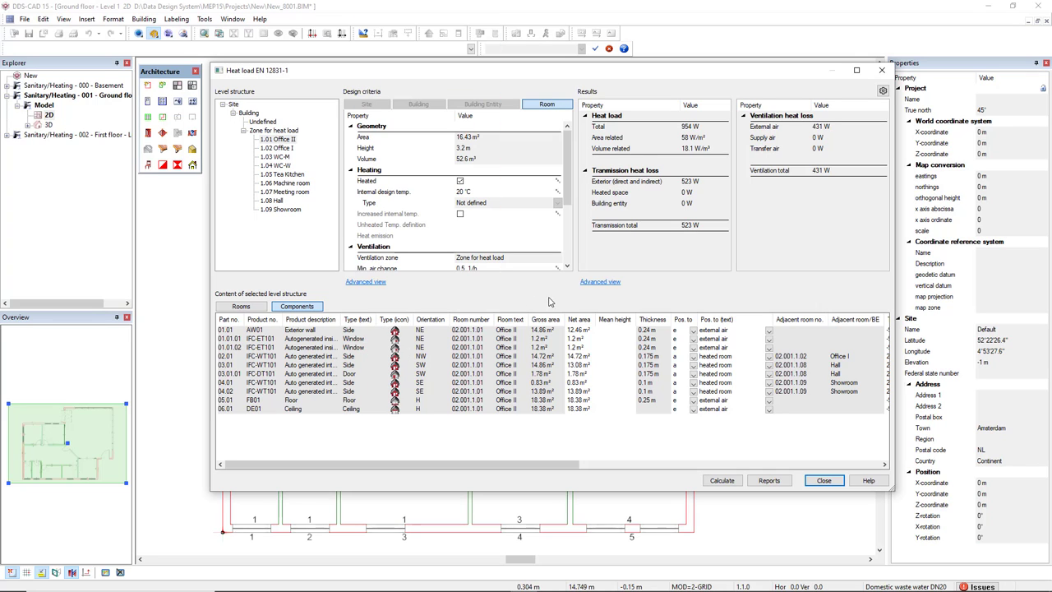
Show the heat load zone's 10973 W results with its nine rooms tabulated.
click(284, 132)
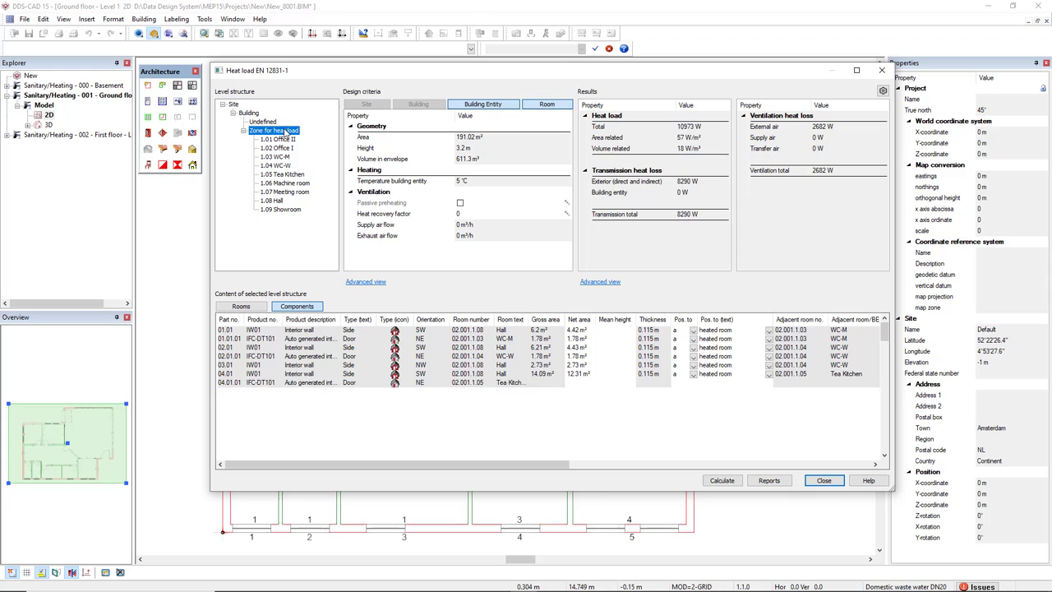
click(239, 309)
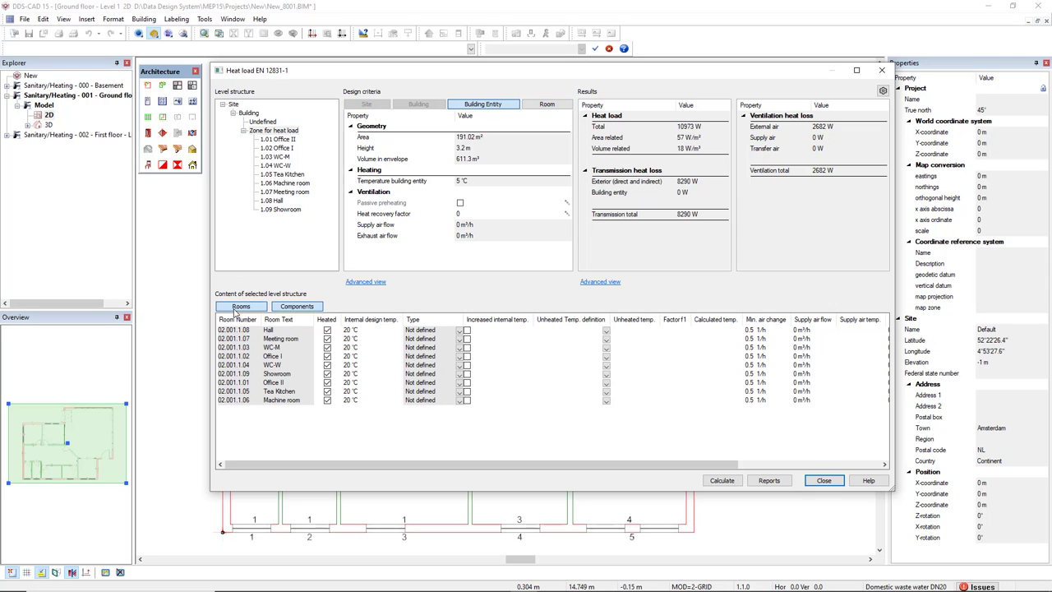
right_click(279, 325)
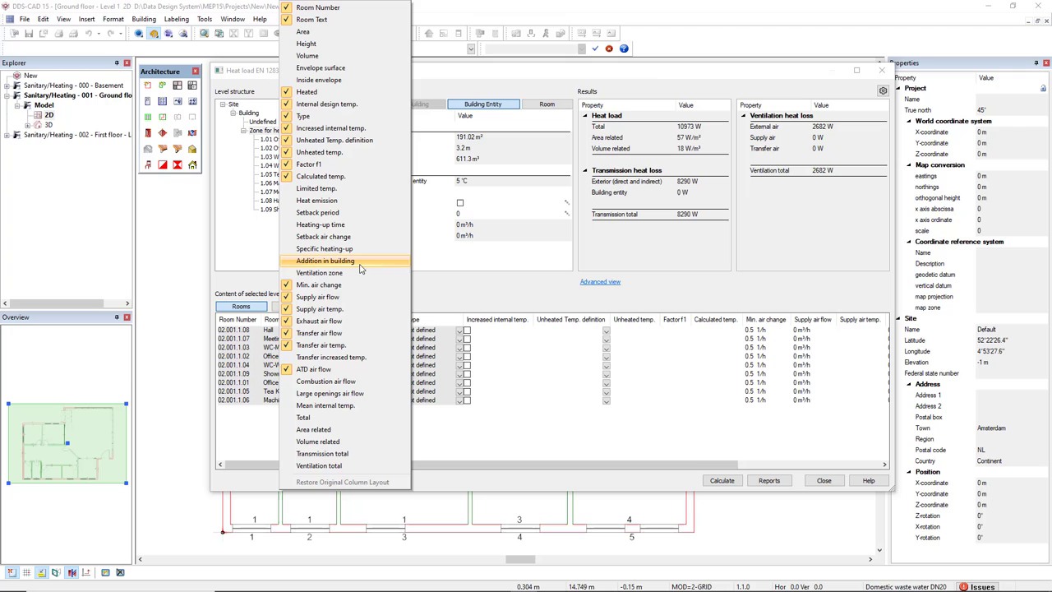
click(469, 293)
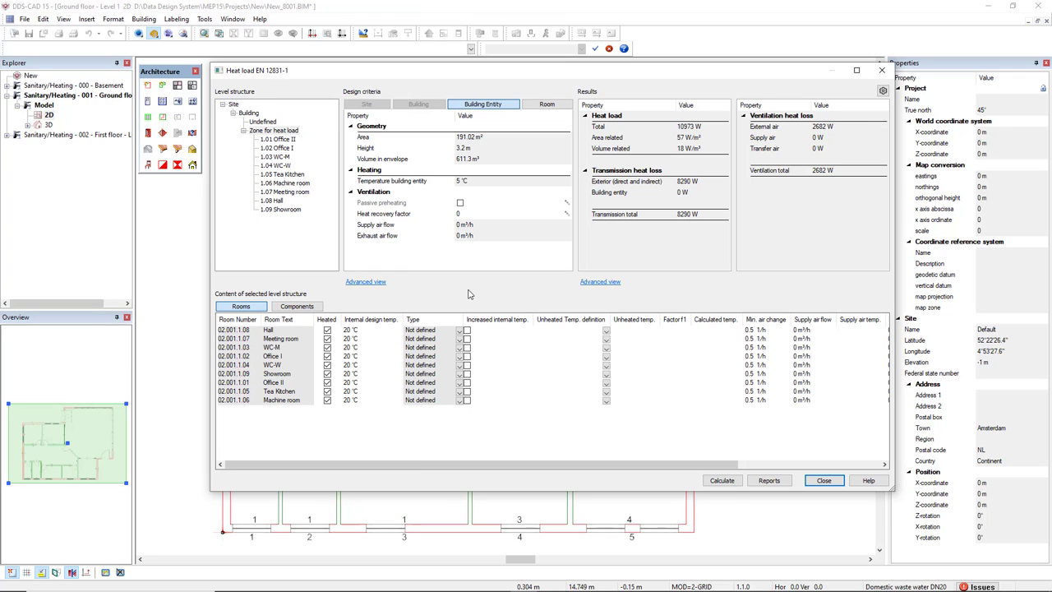
Compare results for Office II, Office I, WC-W, the zone, and the 10973 W building total.
click(279, 140)
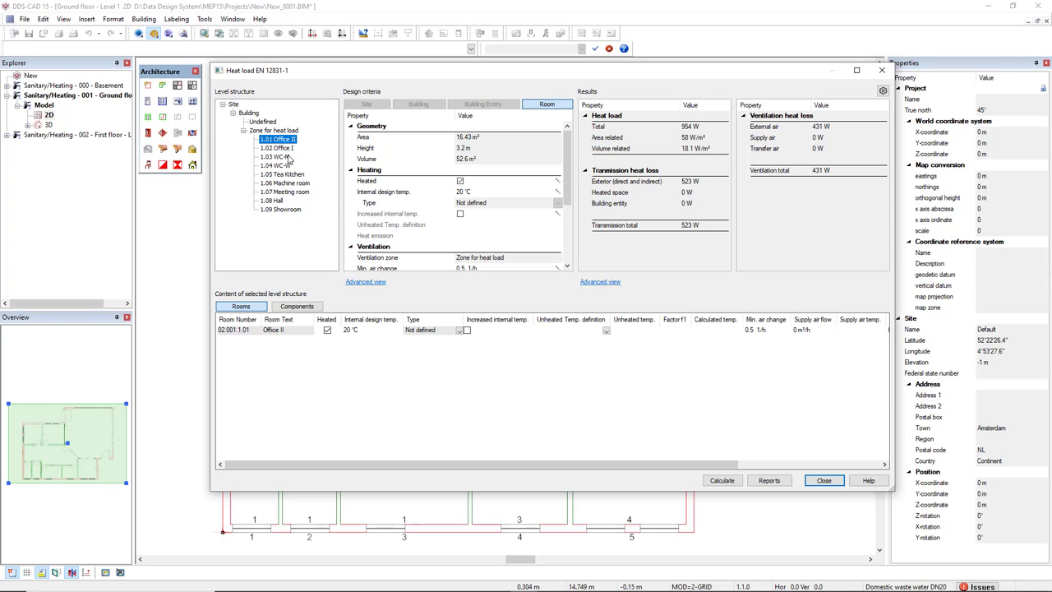
click(287, 148)
click(283, 165)
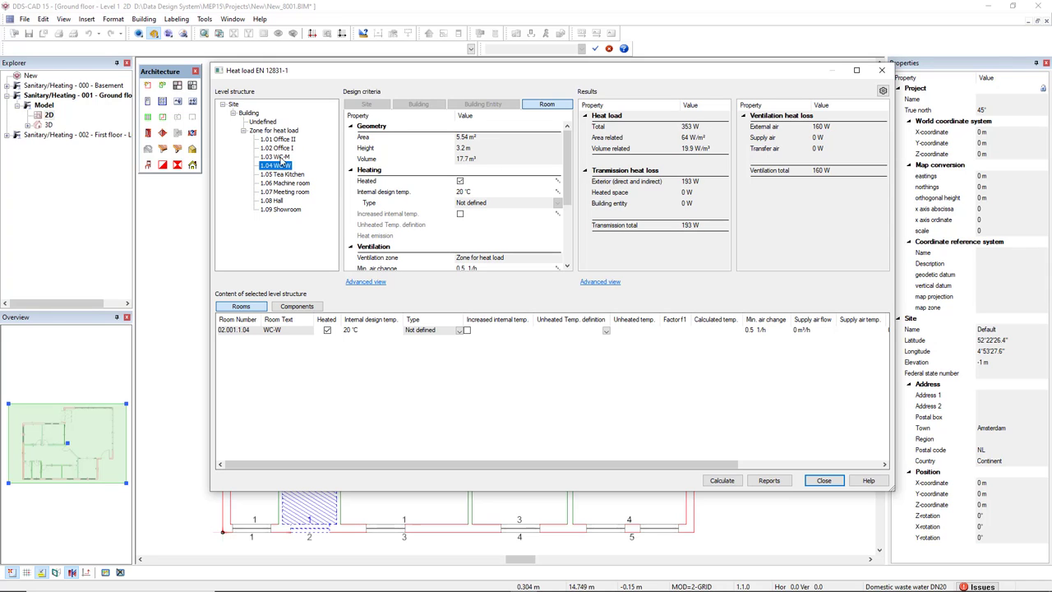
click(276, 131)
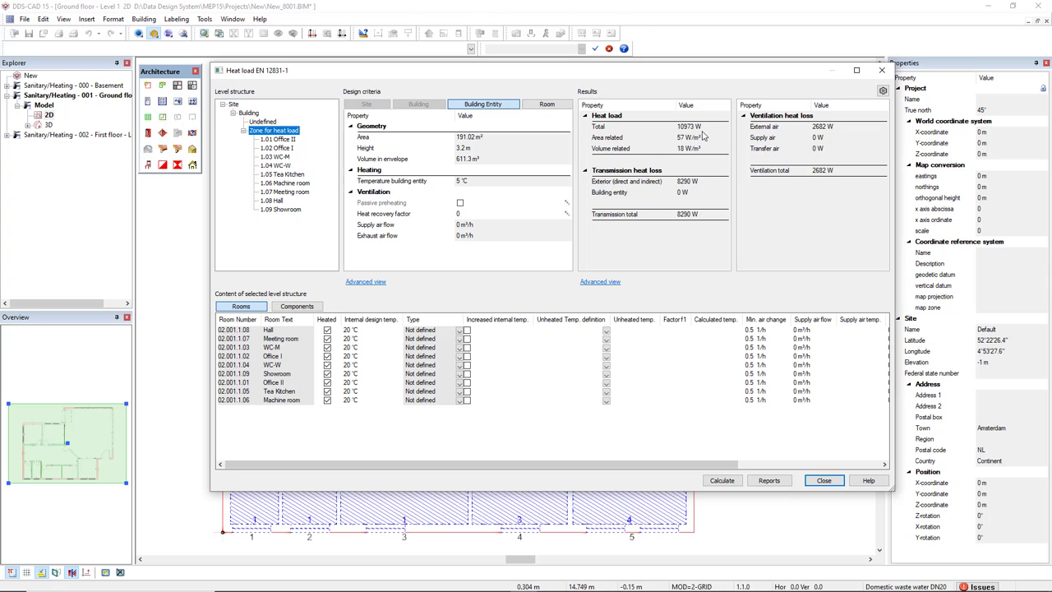
click(250, 113)
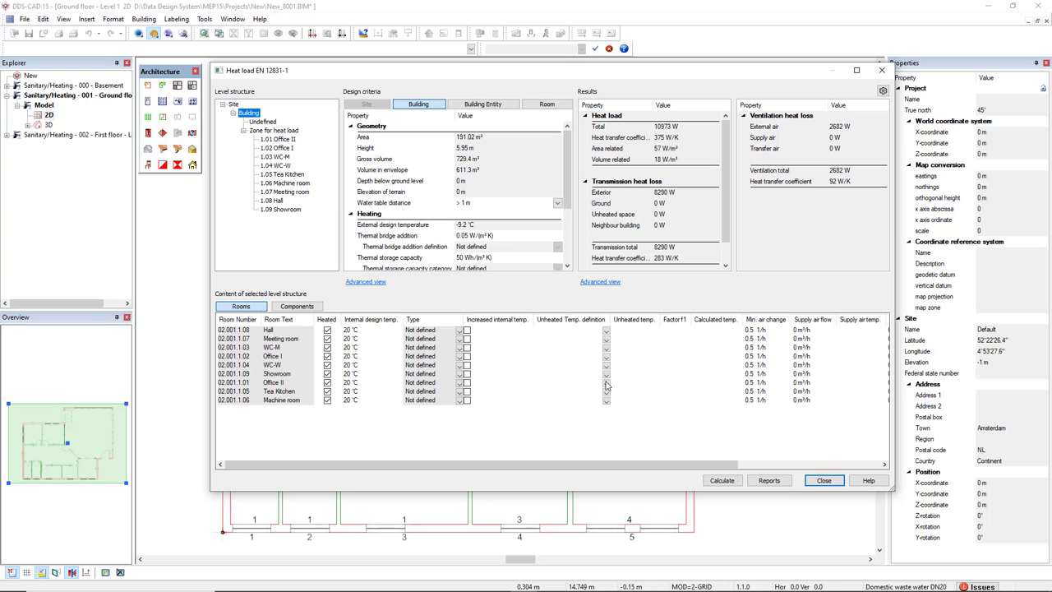
click(777, 483)
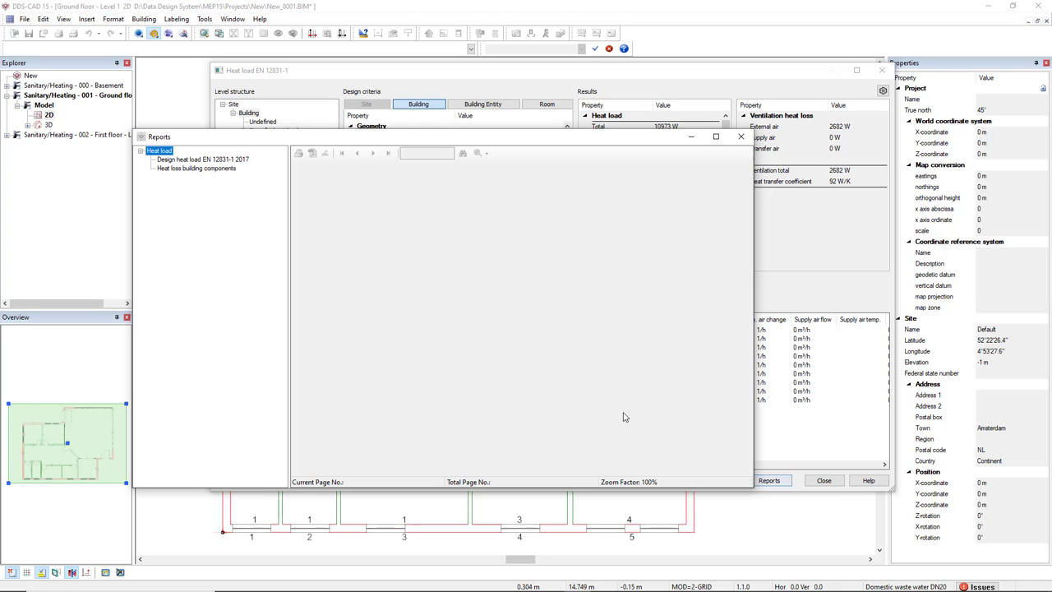
drag(240, 138, 319, 130)
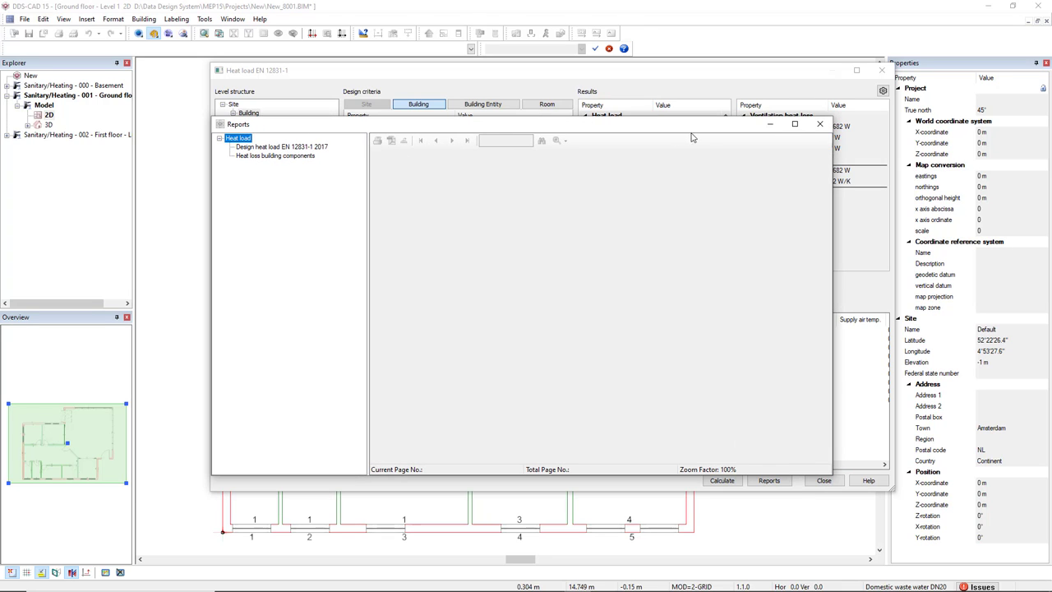
click(787, 128)
click(76, 28)
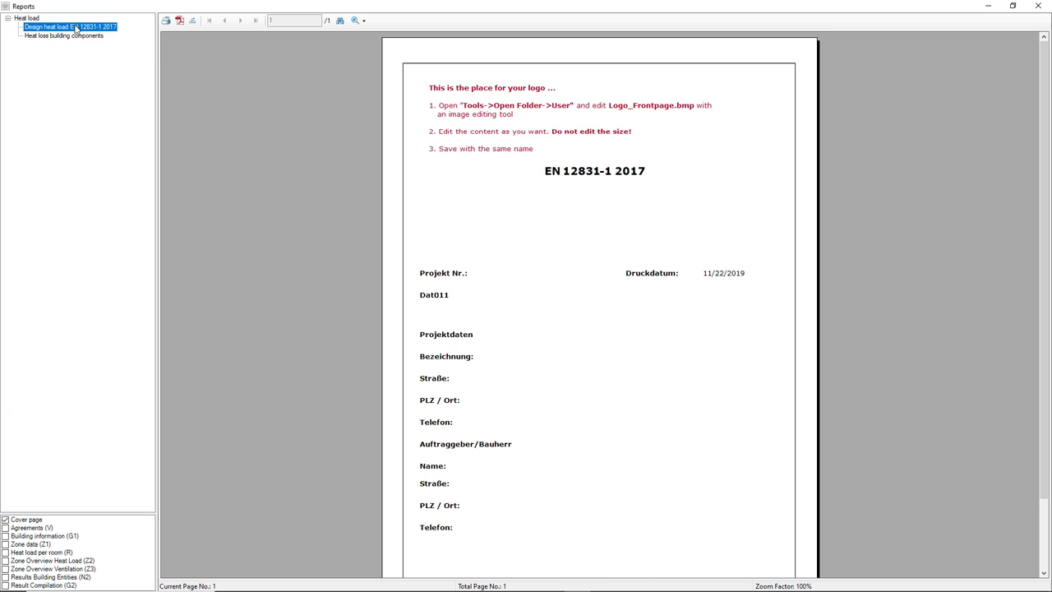
Include Agreements, Building information, Zone data, zone overview and Result Compilation sections in the report.
click(5, 528)
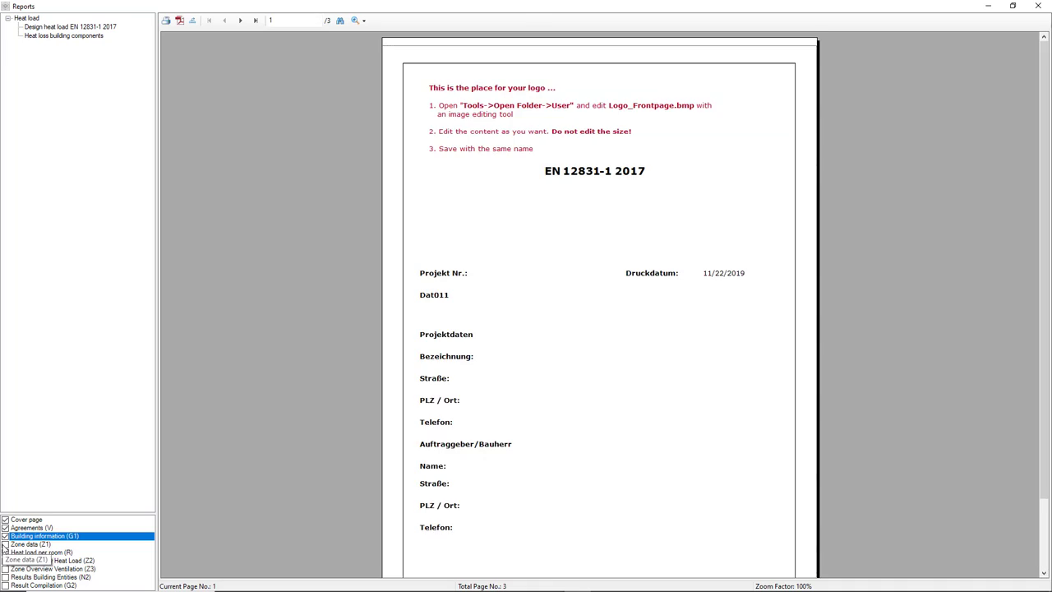
click(5, 536)
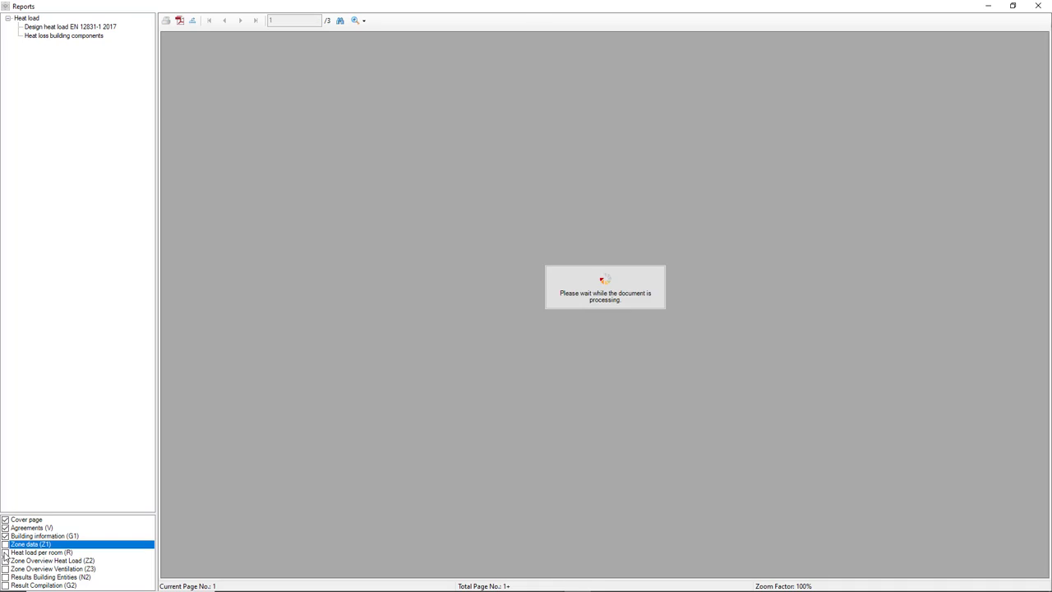
click(5, 544)
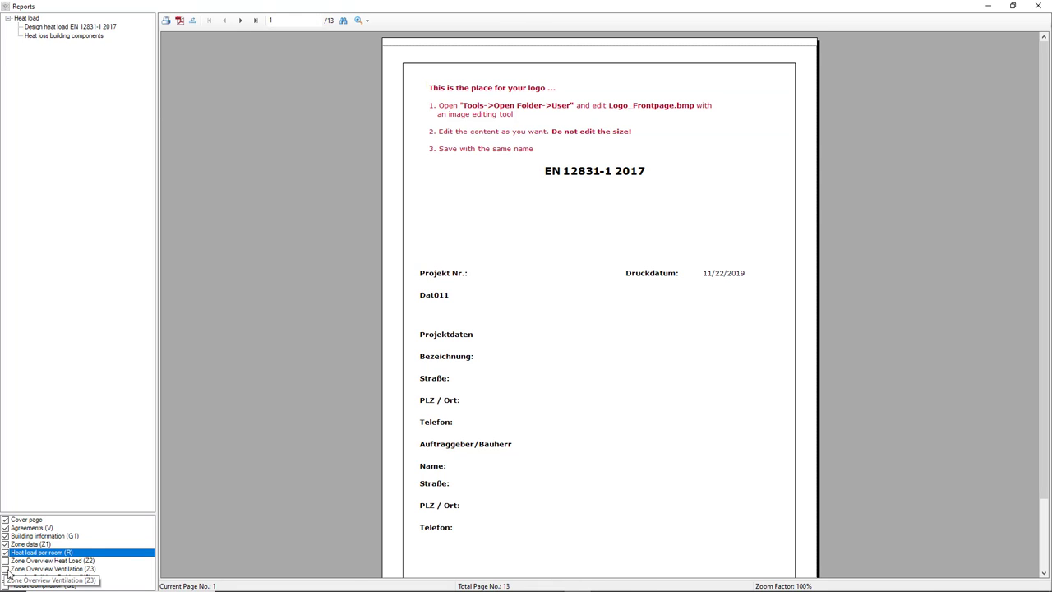
click(5, 560)
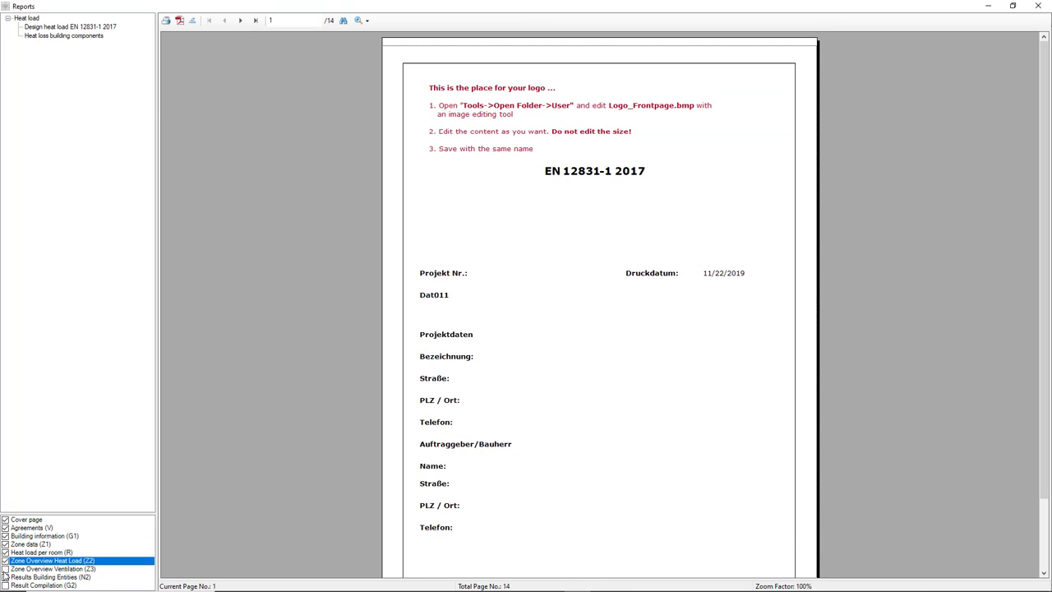
click(5, 569)
click(5, 577)
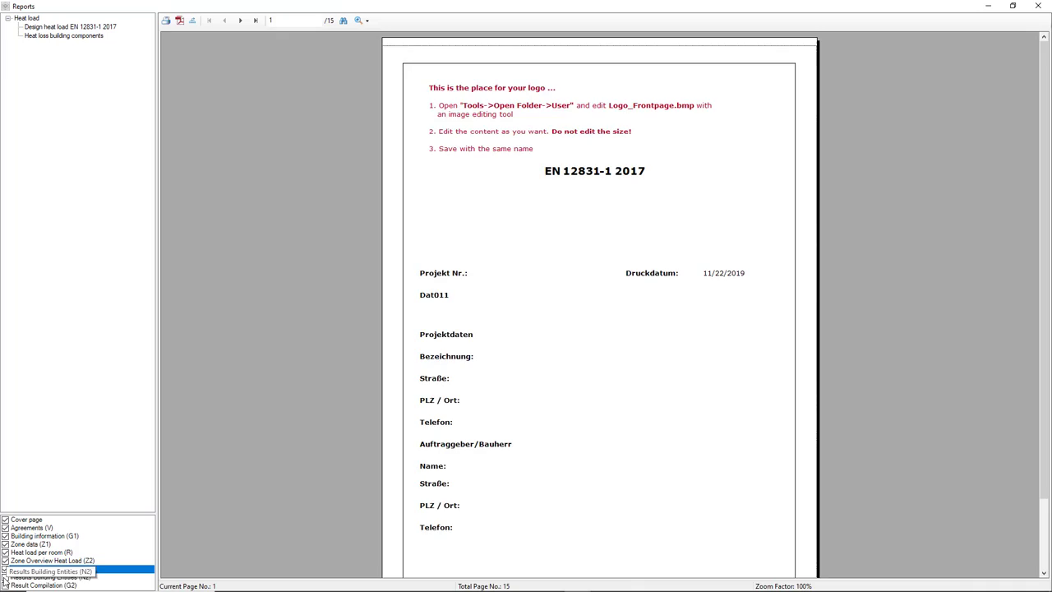
click(5, 585)
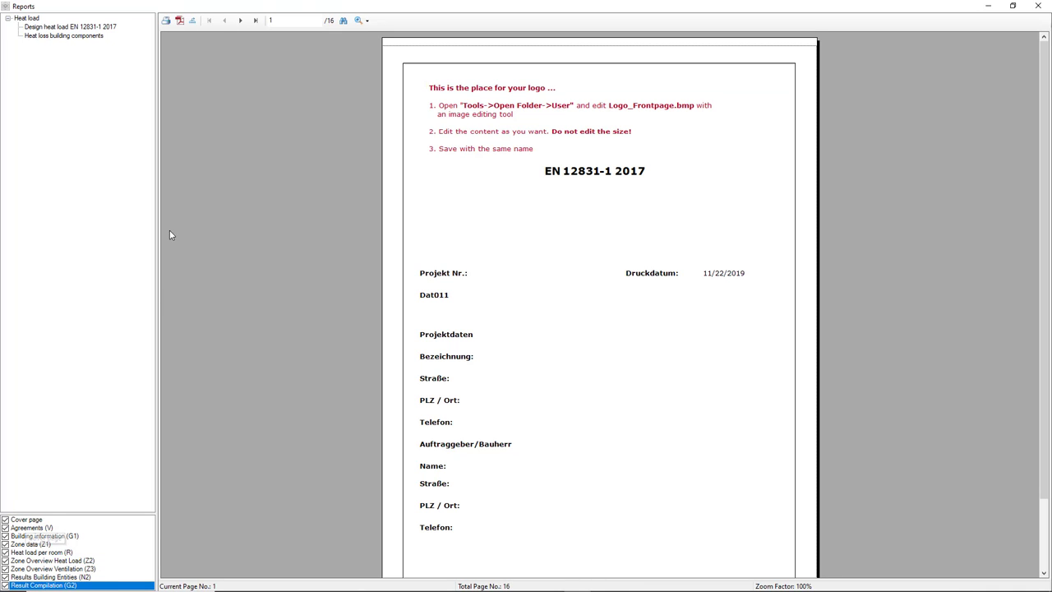
Page through the room heat load pages to WC-M, then preview the Heat loss building components report.
click(242, 20)
click(243, 20)
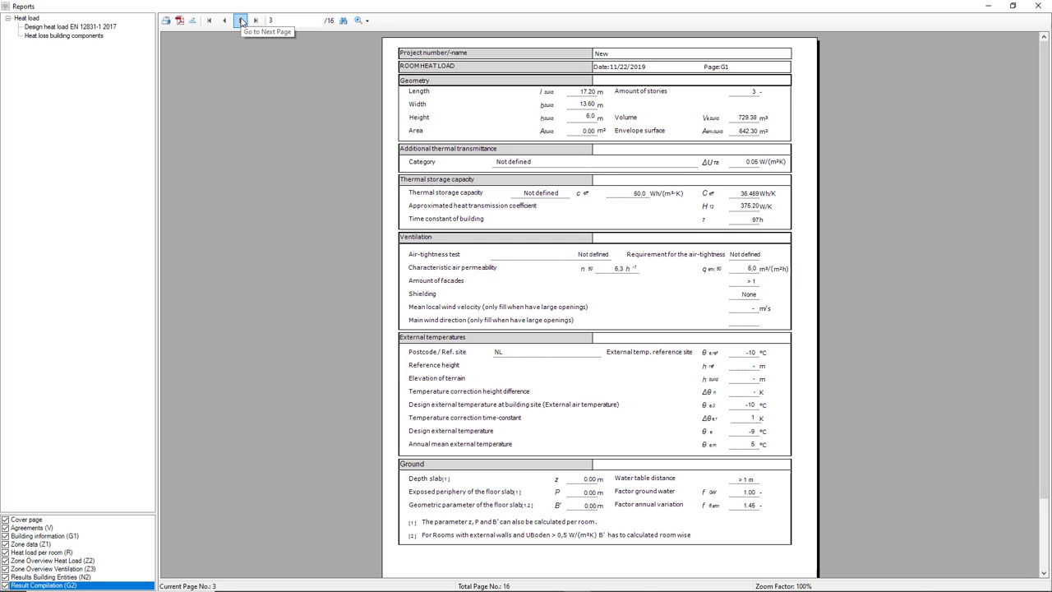
click(243, 21)
click(242, 21)
click(243, 21)
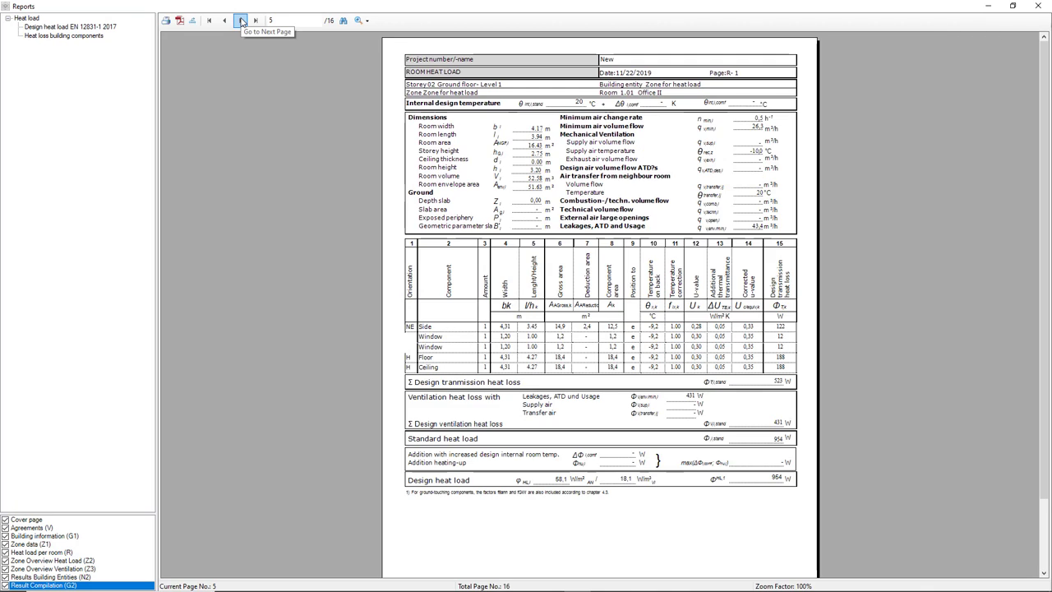
click(242, 21)
click(242, 21)
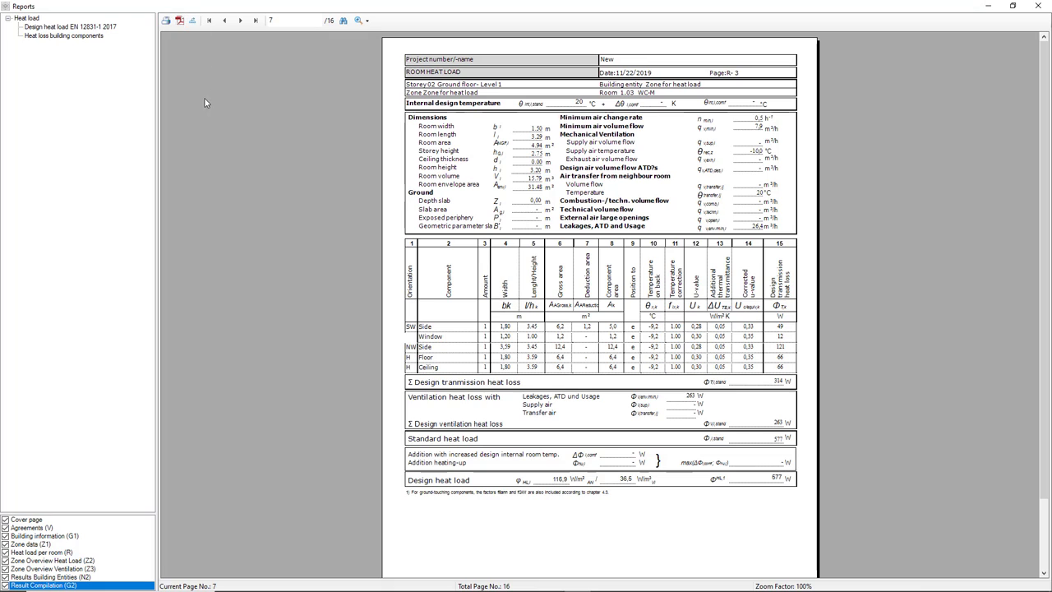
click(88, 37)
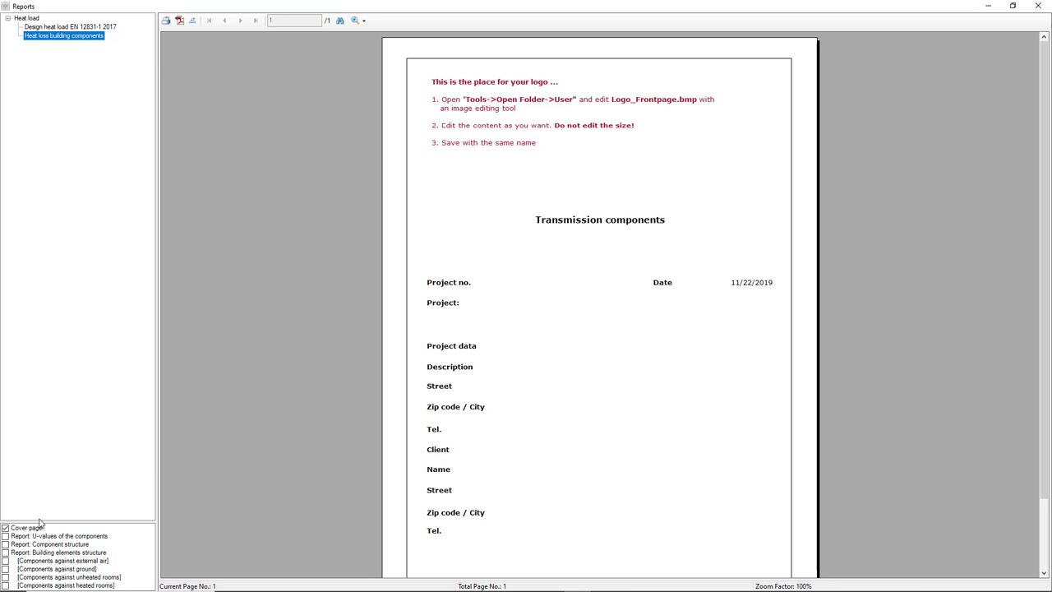
Include the U-values of the components table, view it on page 2, and close the reports.
click(6, 536)
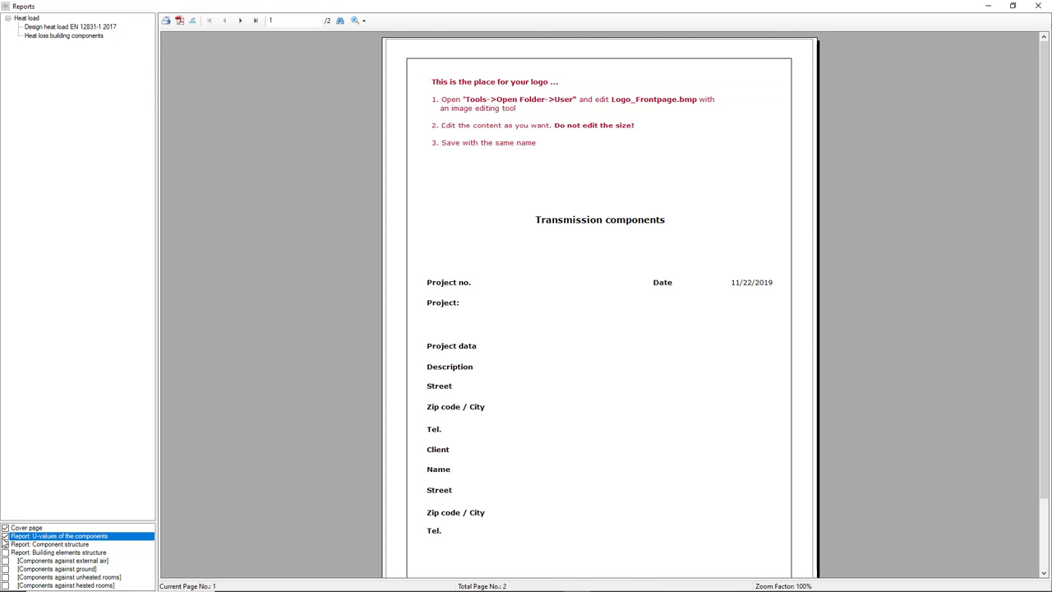
click(242, 22)
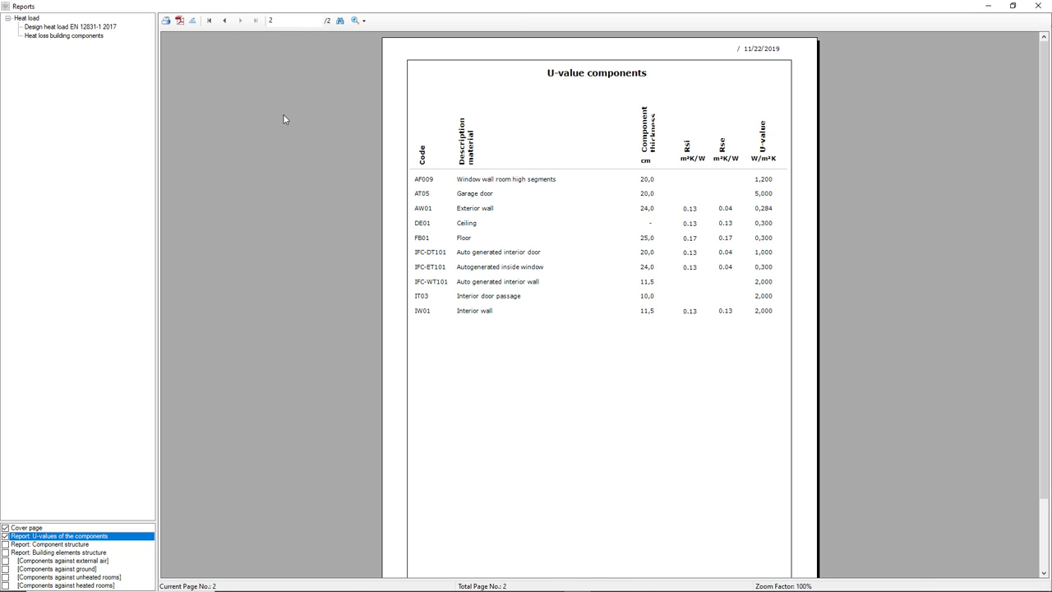
click(1047, 7)
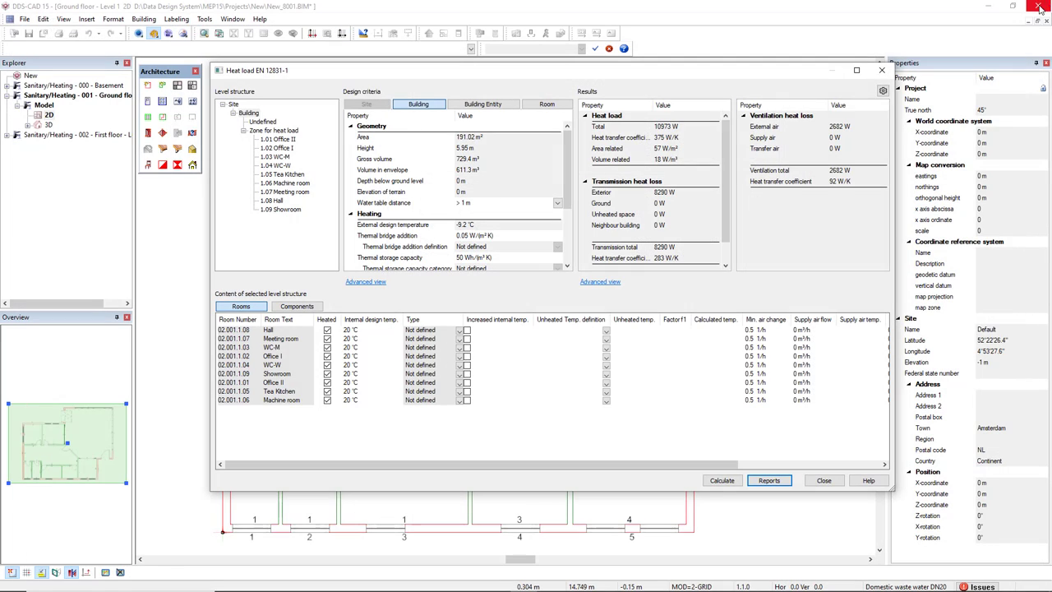
Close the heat load results and label all rooms with number, description, area, temperature and heat load.
click(884, 74)
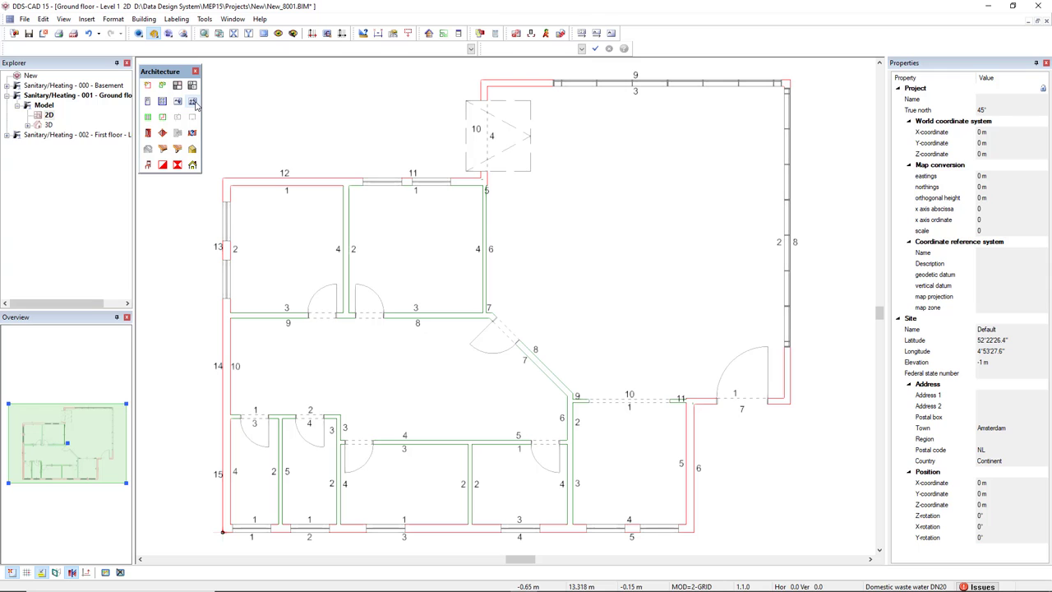
click(193, 101)
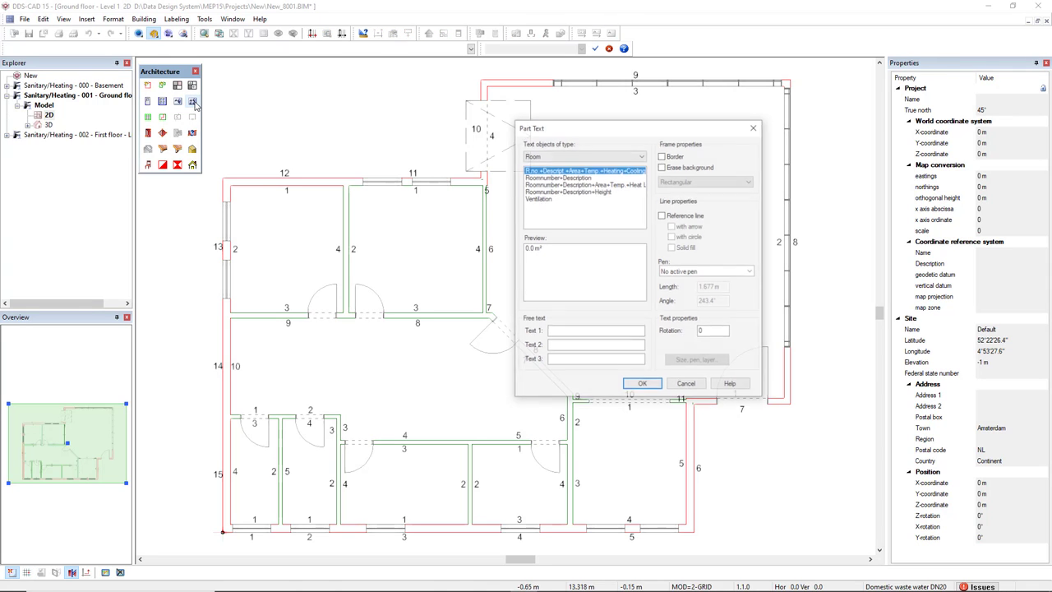
drag(603, 117, 296, 80)
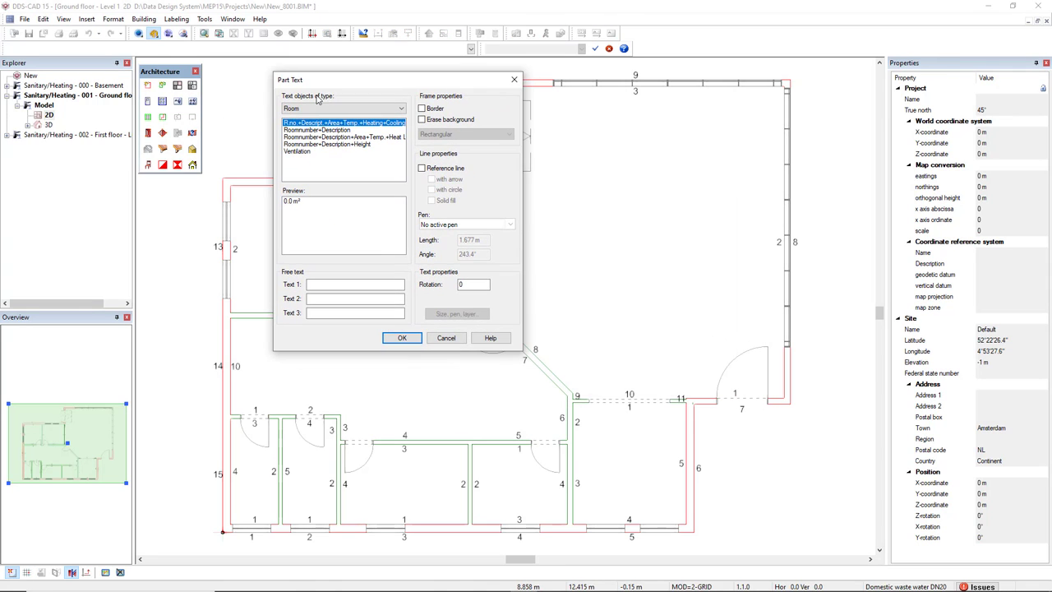
click(293, 137)
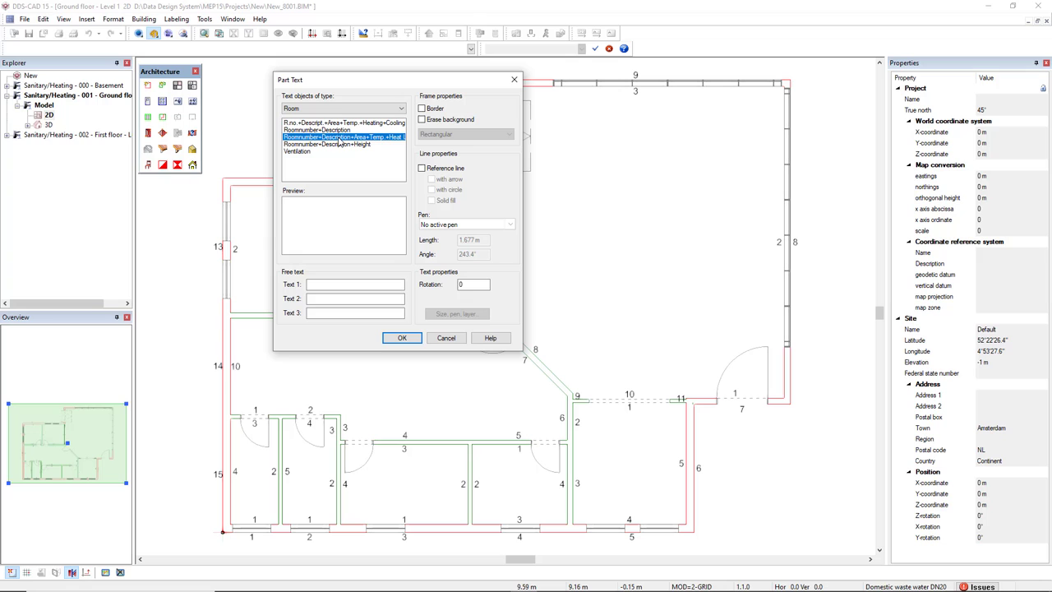
click(406, 338)
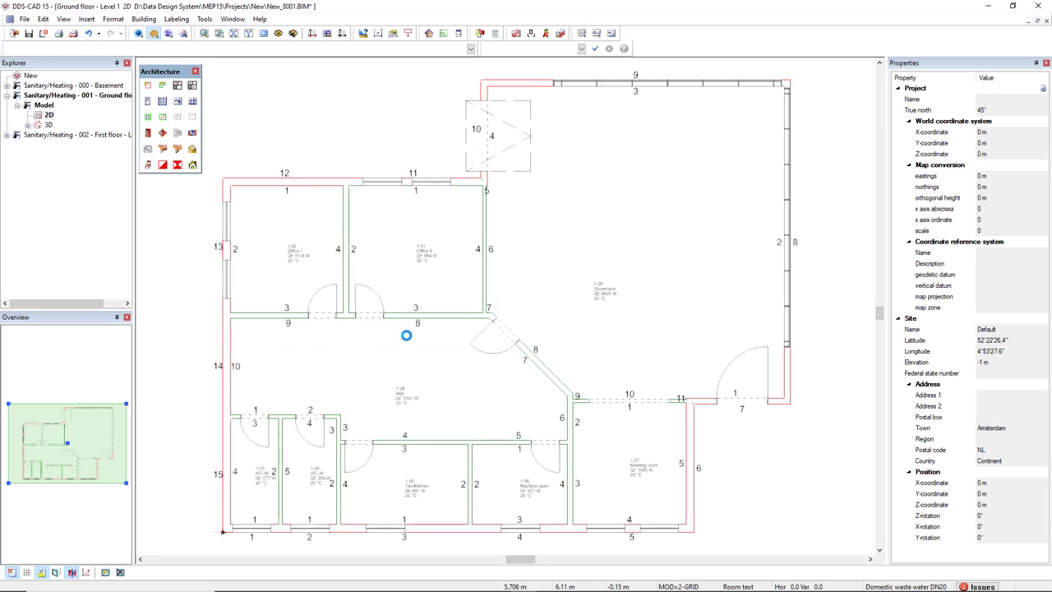
drag(414, 277, 445, 296)
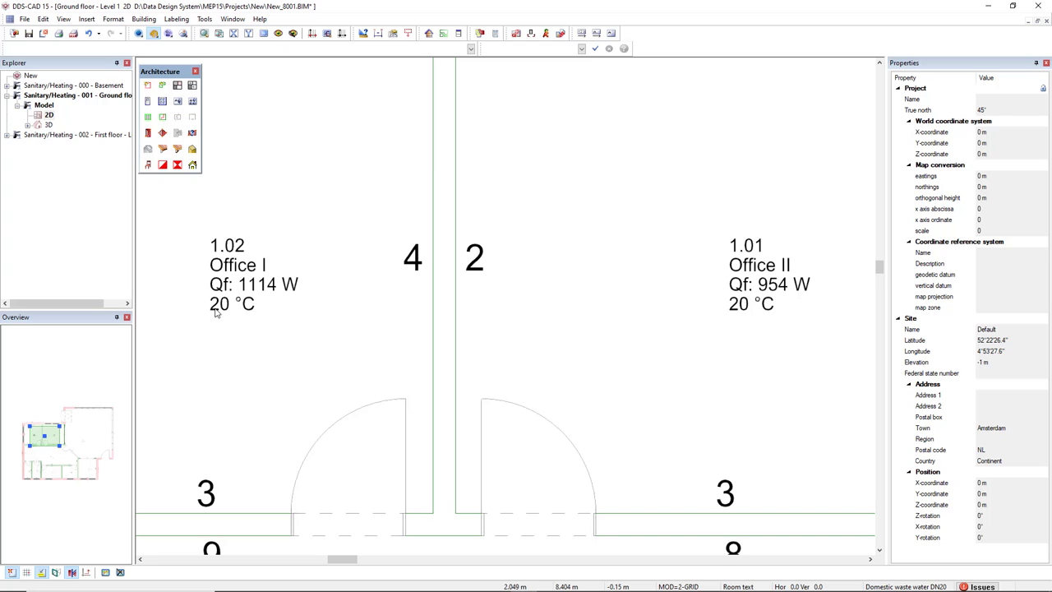
scroll(752, 325, down, 10)
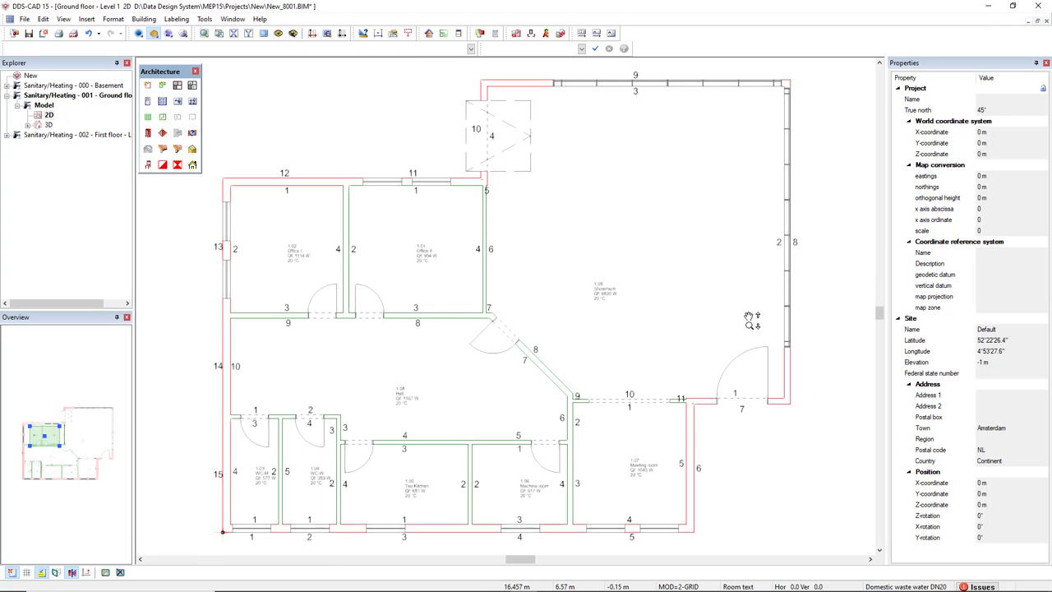
scroll(666, 320, up, 1)
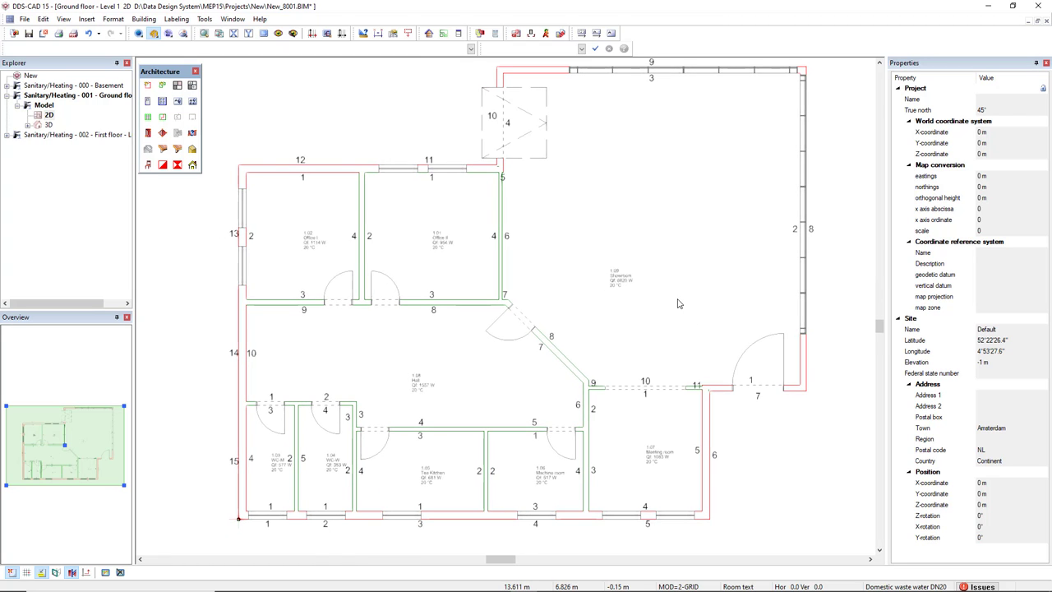
Show the ground floor as a cartoon-shaded 3D render and bring up the visualization filter settings.
click(185, 36)
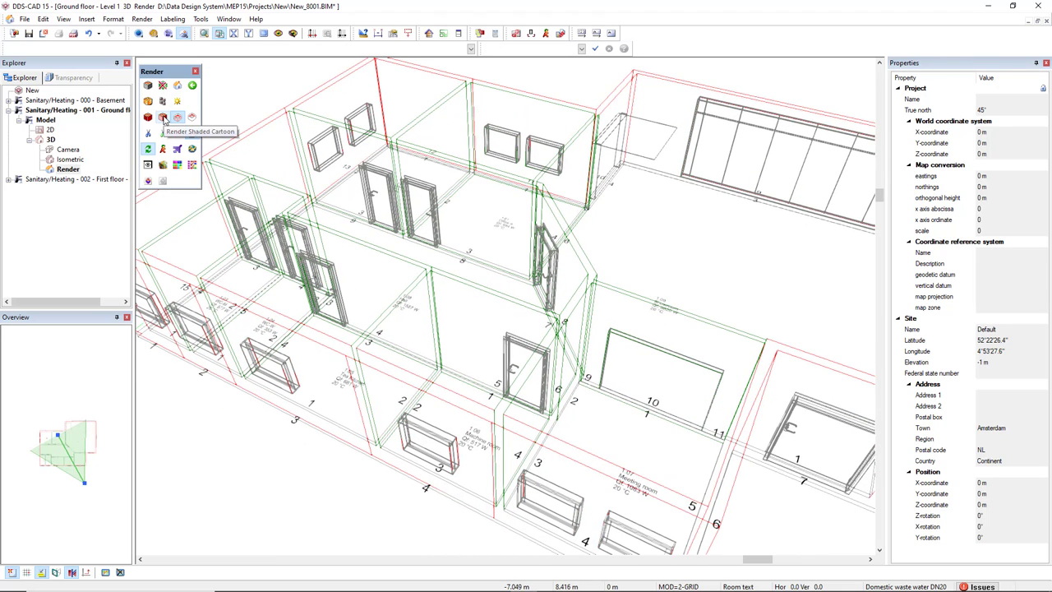
click(164, 119)
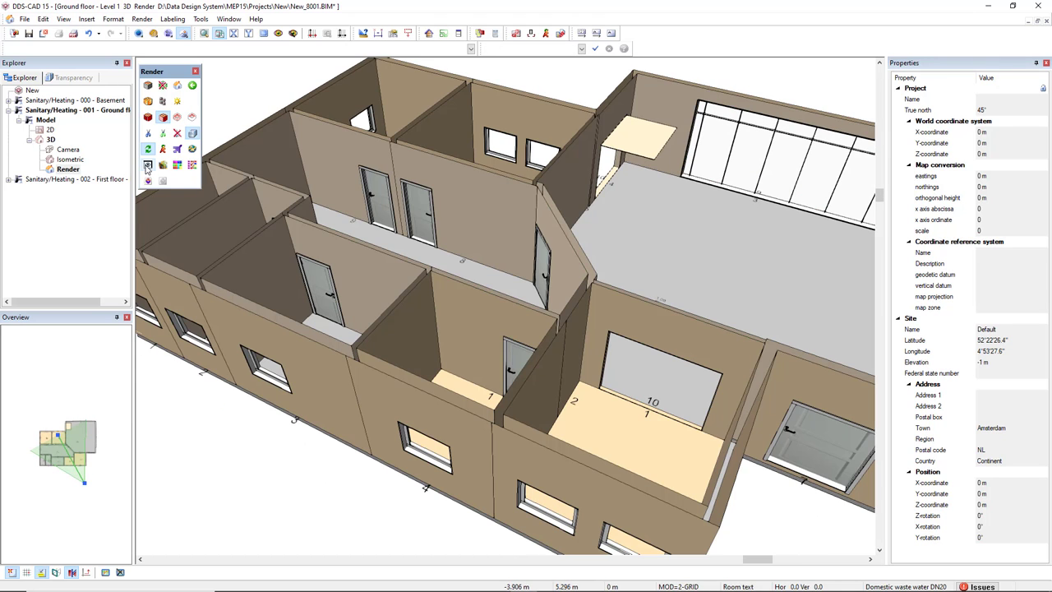
click(147, 166)
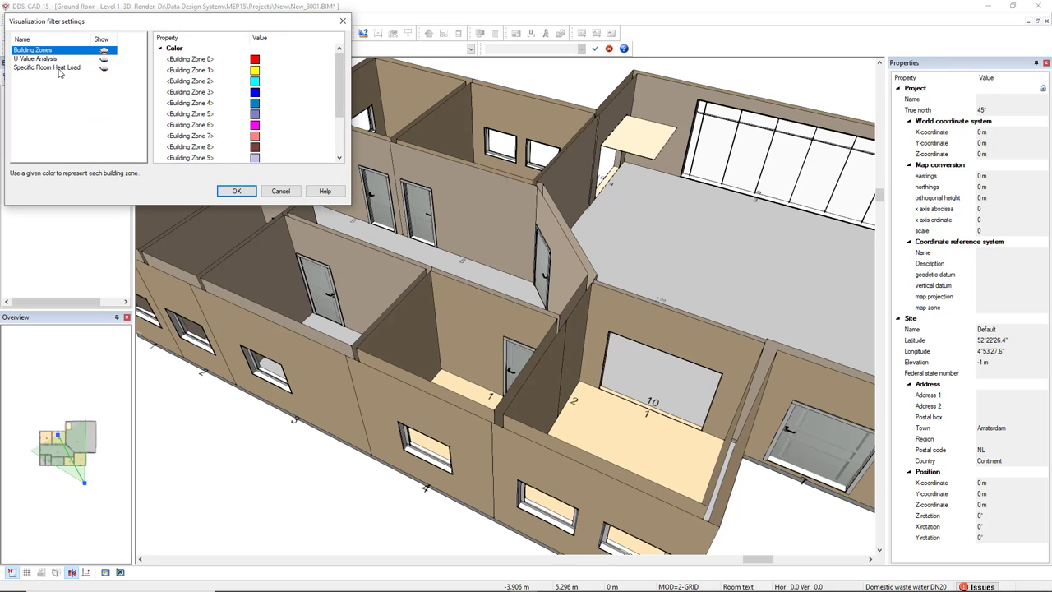
Enable Show for Specific Room Heat Load, with max heat load 70 and interval 5.
click(103, 69)
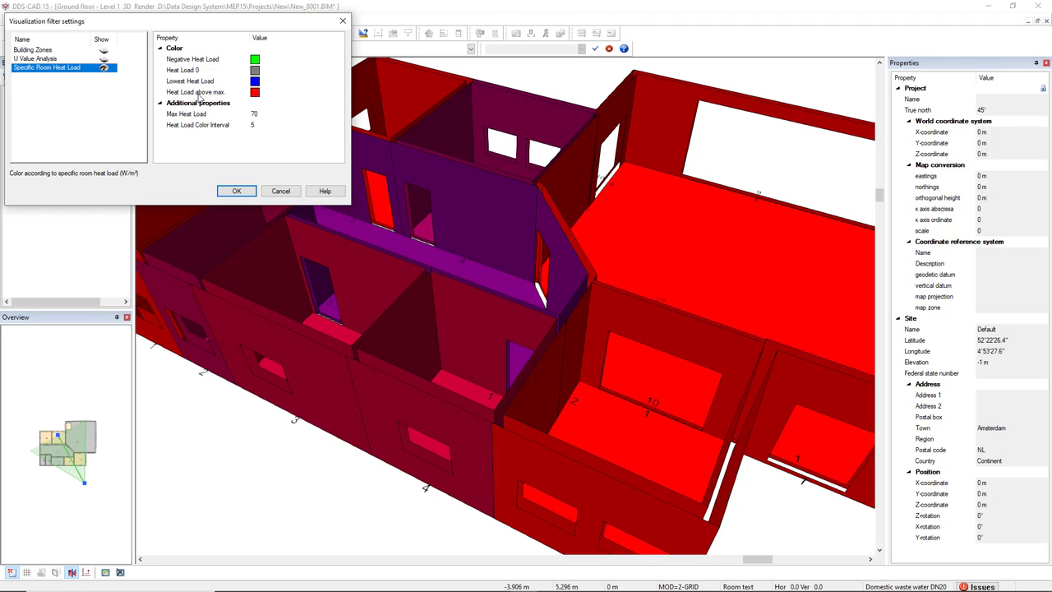
Apply the heat-load colouring and list its 45–70 transparency bands, selecting Heat Load 70.
click(237, 191)
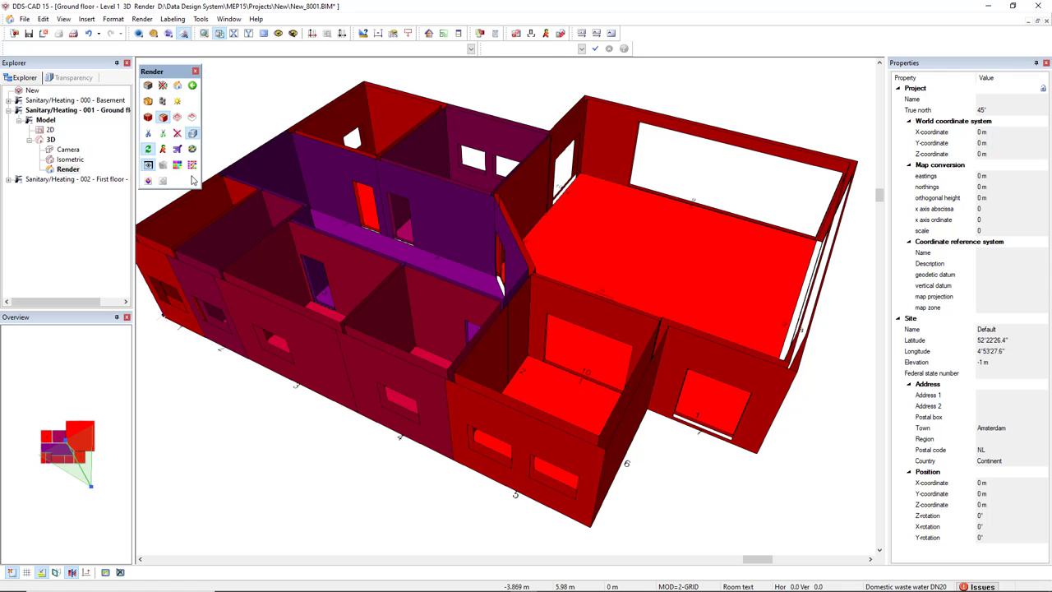
click(87, 81)
click(50, 104)
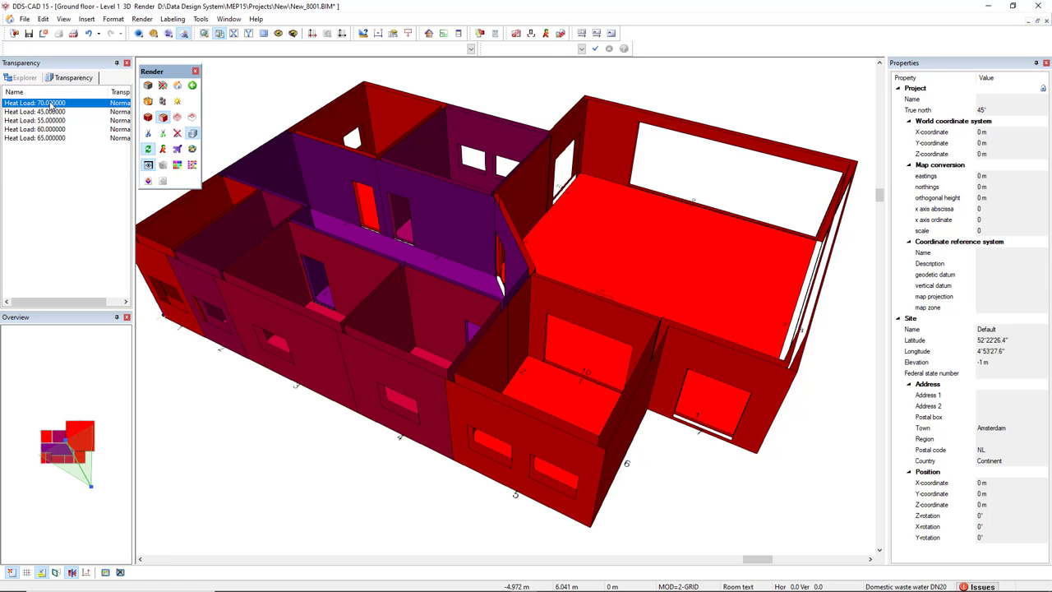